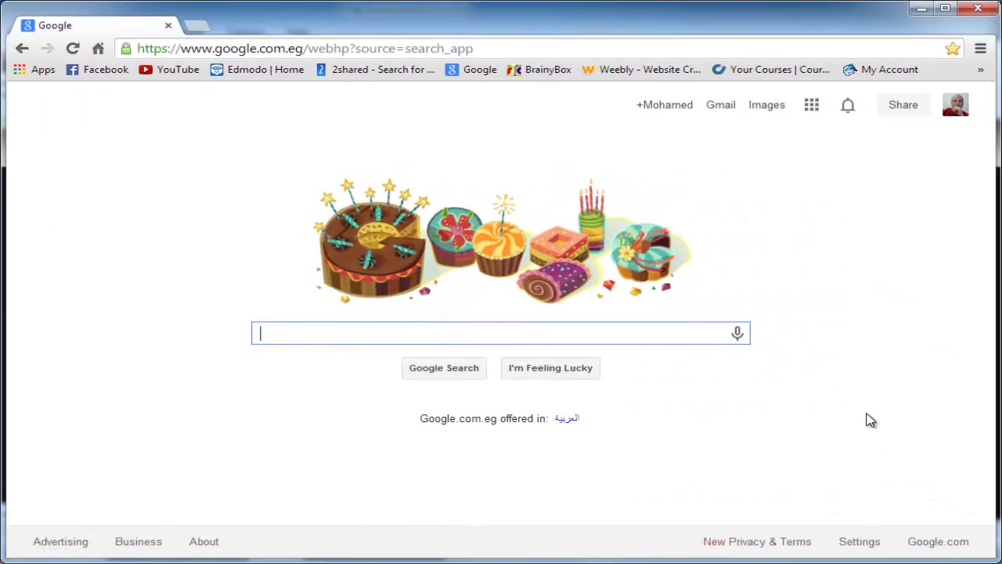
# Voice-search Google for 'Google Sketchup' and open the Softonic download result in a new tab.
pyautogui.click(737, 334)
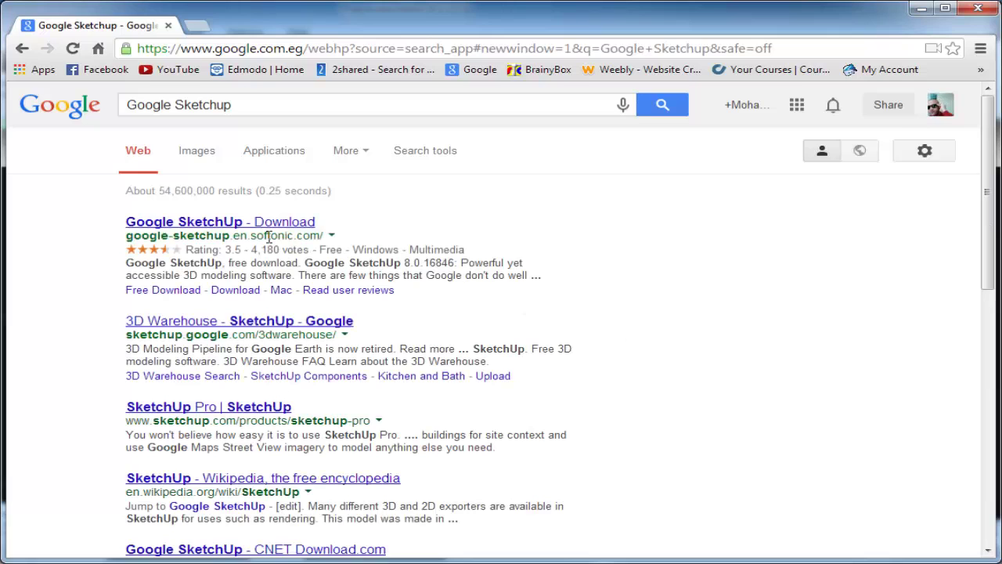
pyautogui.click(263, 223)
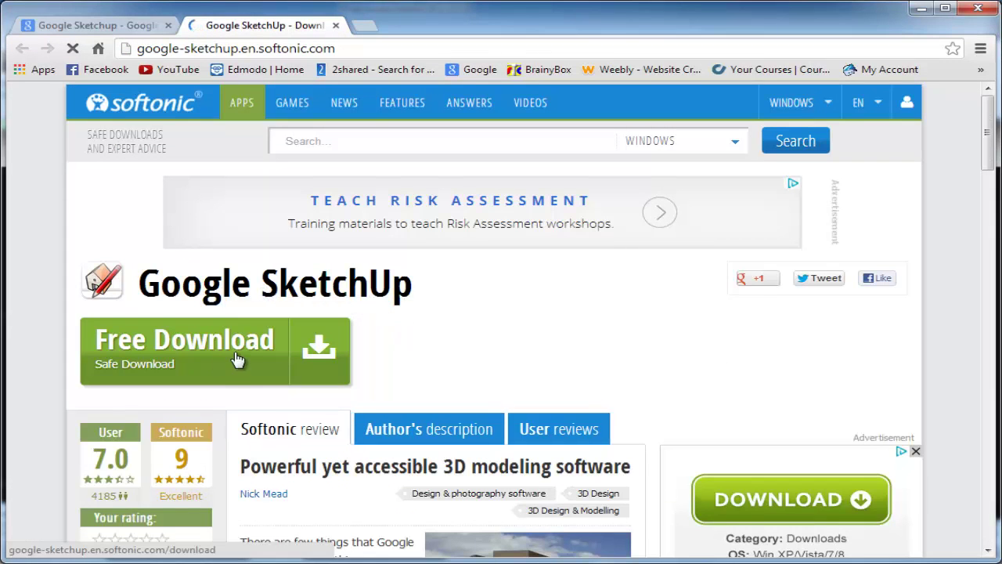
# Start downloading the sketchupwen.exe installer from Softonic's Free Download button and hide the downloads bar.
pyautogui.click(226, 381)
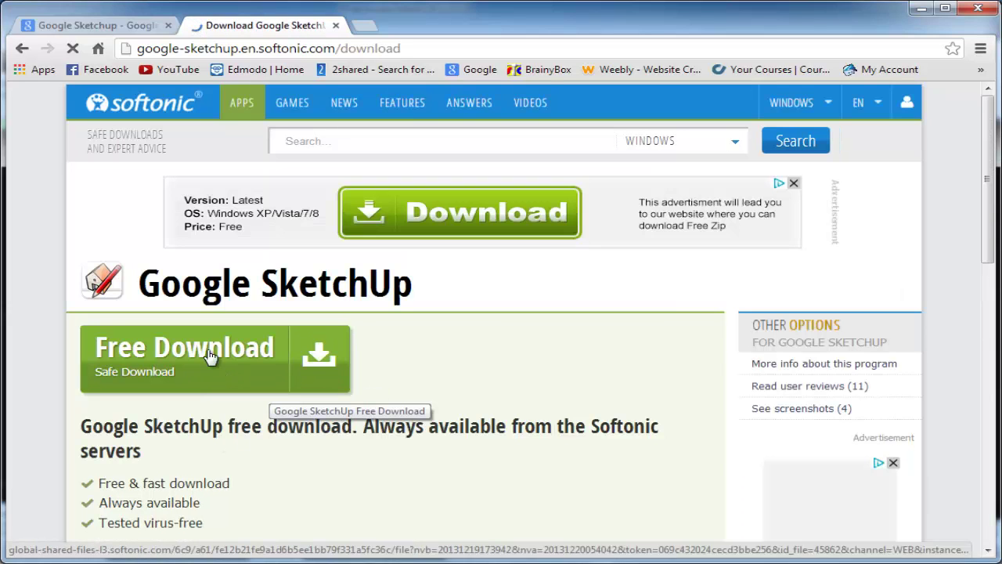
pyautogui.click(211, 352)
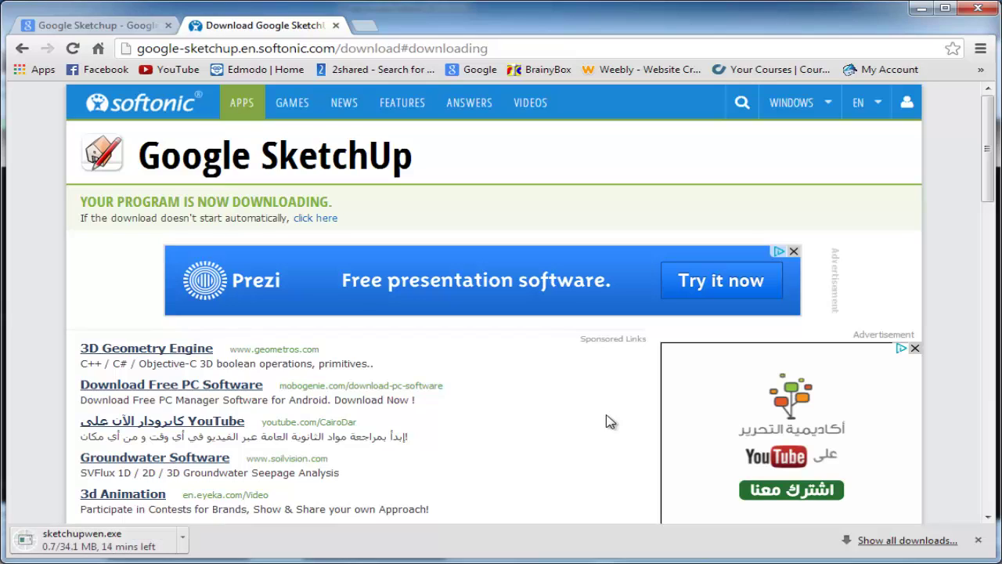
pyautogui.click(979, 541)
pyautogui.click(979, 47)
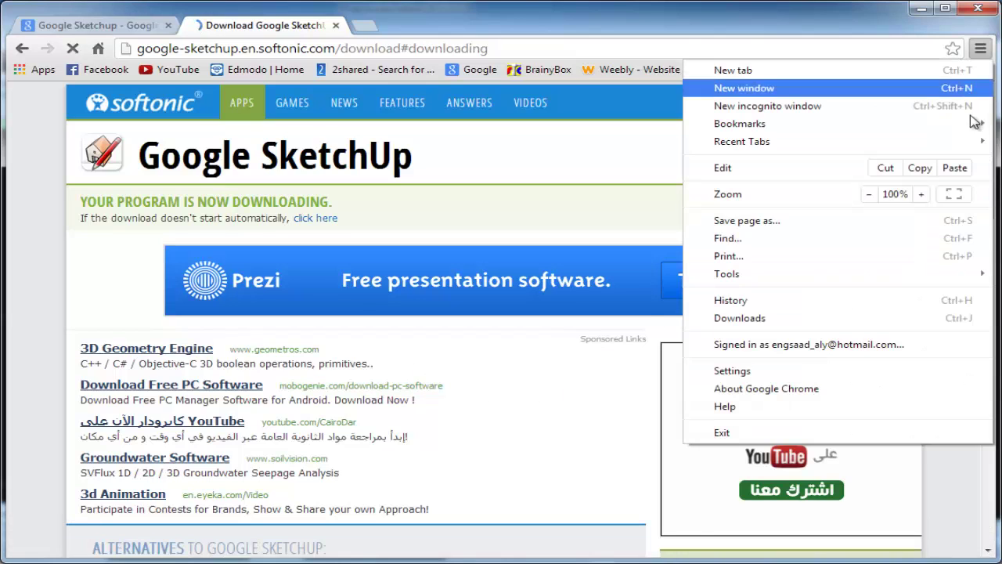
# Cancel the in-progress sketchupwen.exe download from Chrome's Downloads list.
pyautogui.click(739, 318)
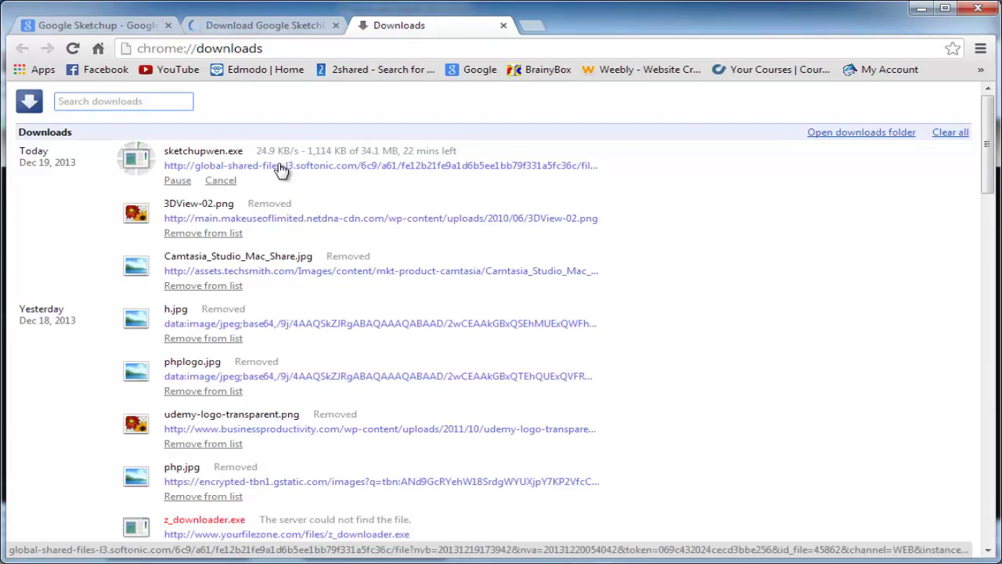
pyautogui.click(220, 181)
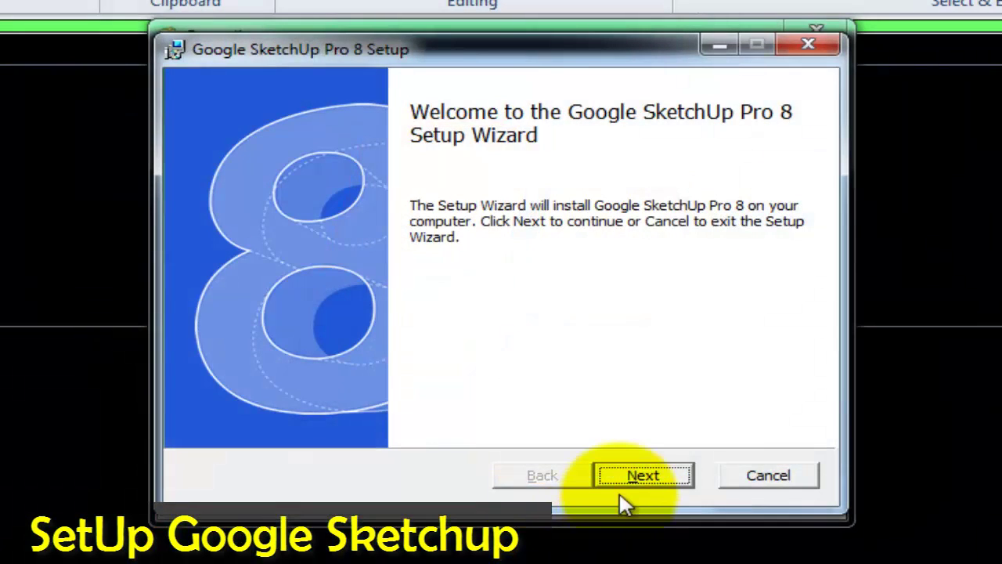
# Install SketchUp Pro 8 into E:\Program Files\Google\Google SketchUp 8\ and launch it from the desktop shortcut.
pyautogui.click(628, 477)
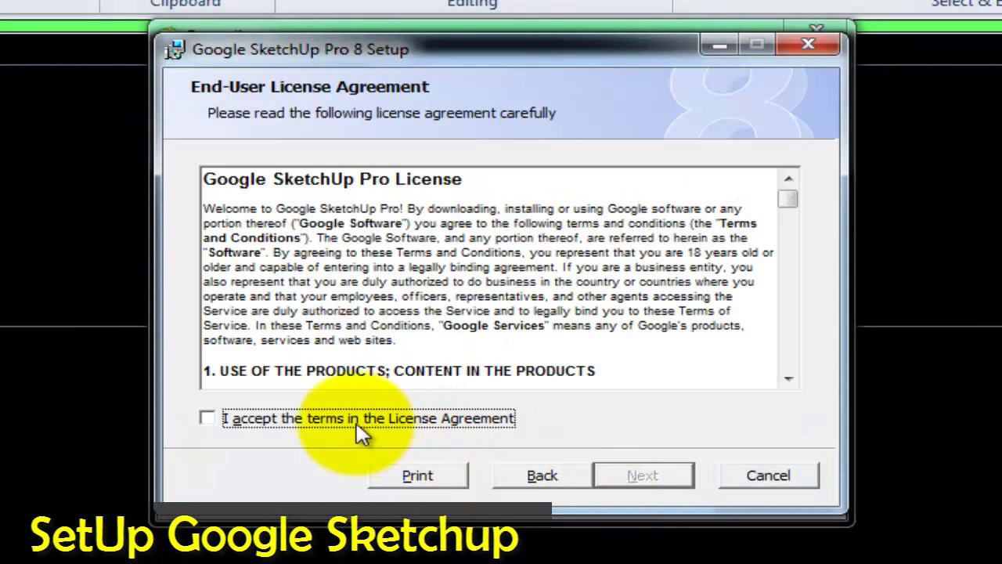
pyautogui.click(353, 423)
pyautogui.click(638, 476)
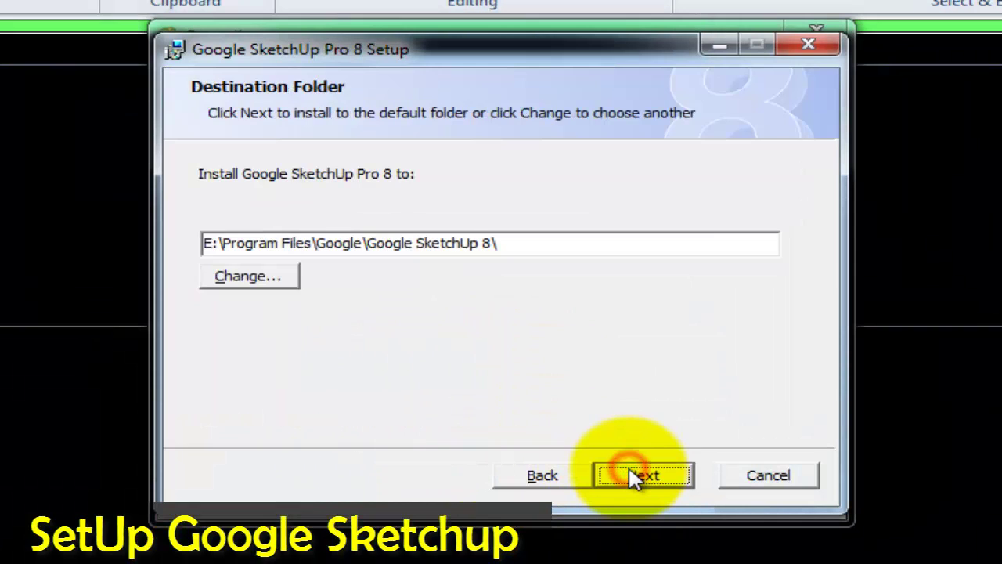
pyautogui.click(629, 470)
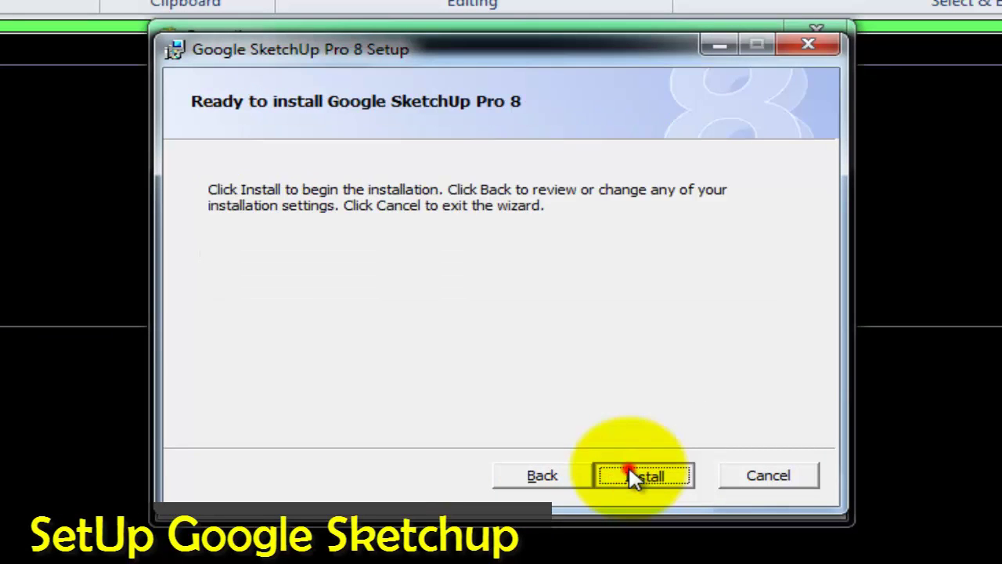
pyautogui.click(628, 470)
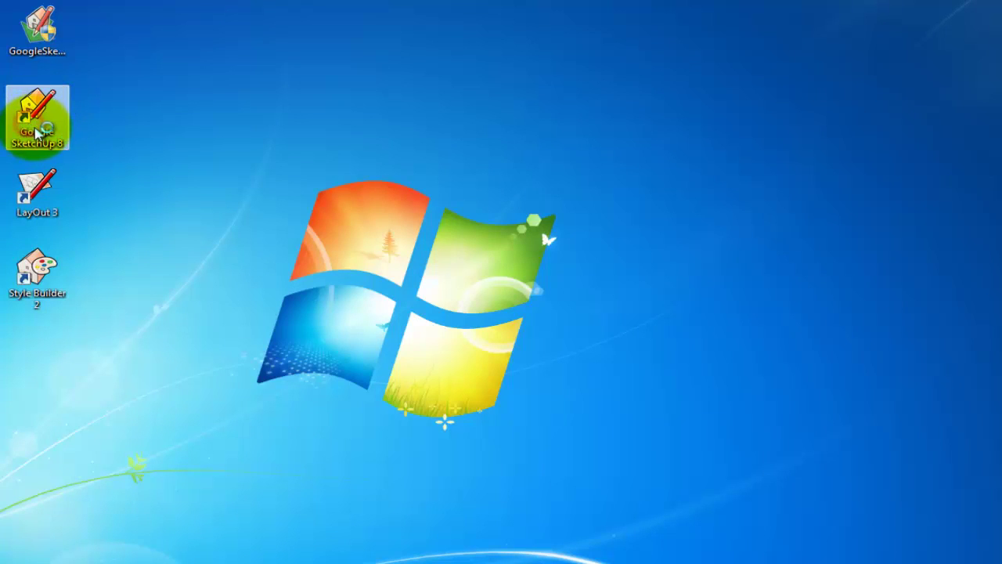
pyautogui.doubleClick(35, 133)
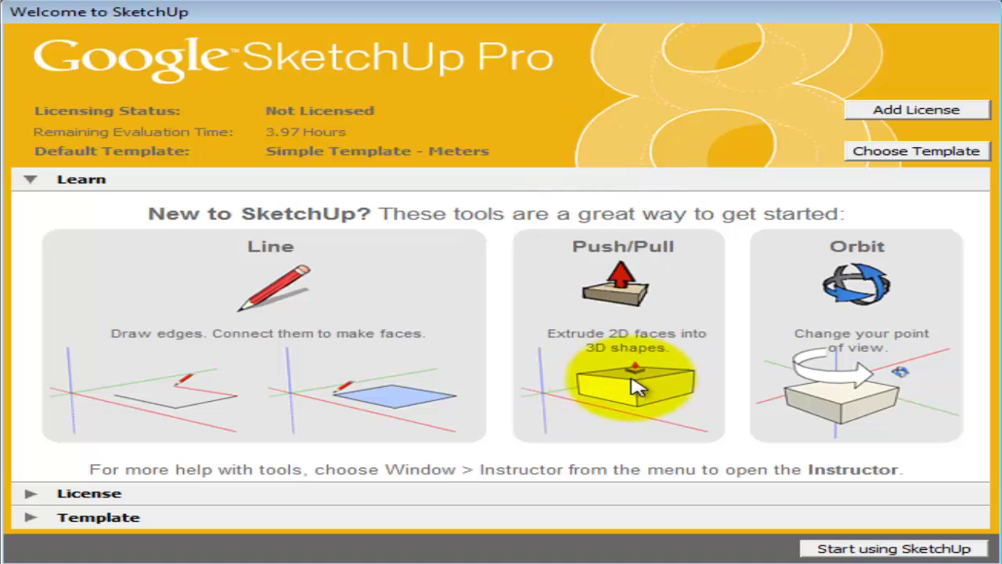
# Make Simple Template - Meters the default template and start a new model with it.
pyautogui.click(908, 157)
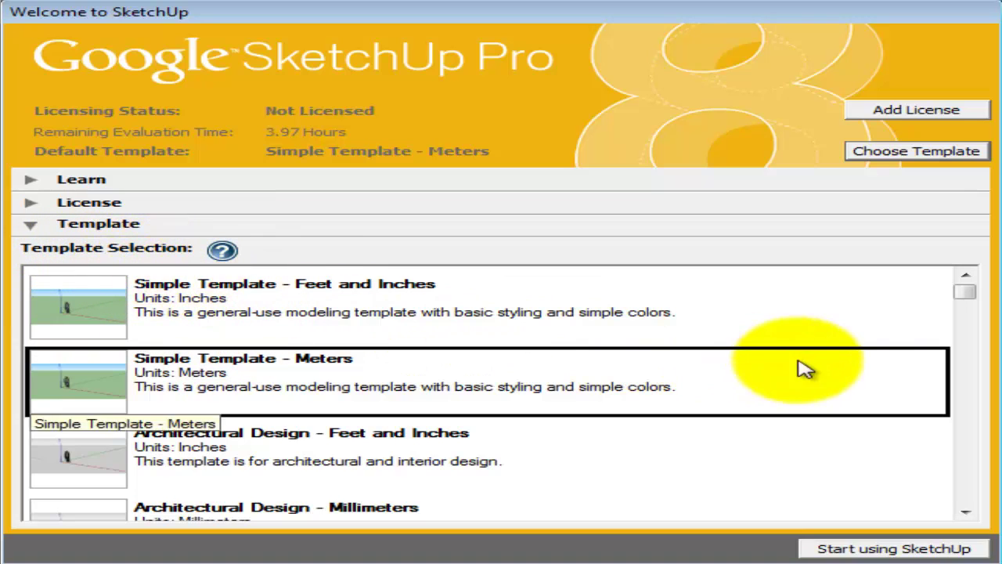
pyautogui.moveTo(977, 298)
pyautogui.mouseDown()
pyautogui.moveTo(994, 325)
pyautogui.moveTo(992, 296)
pyautogui.mouseUp()
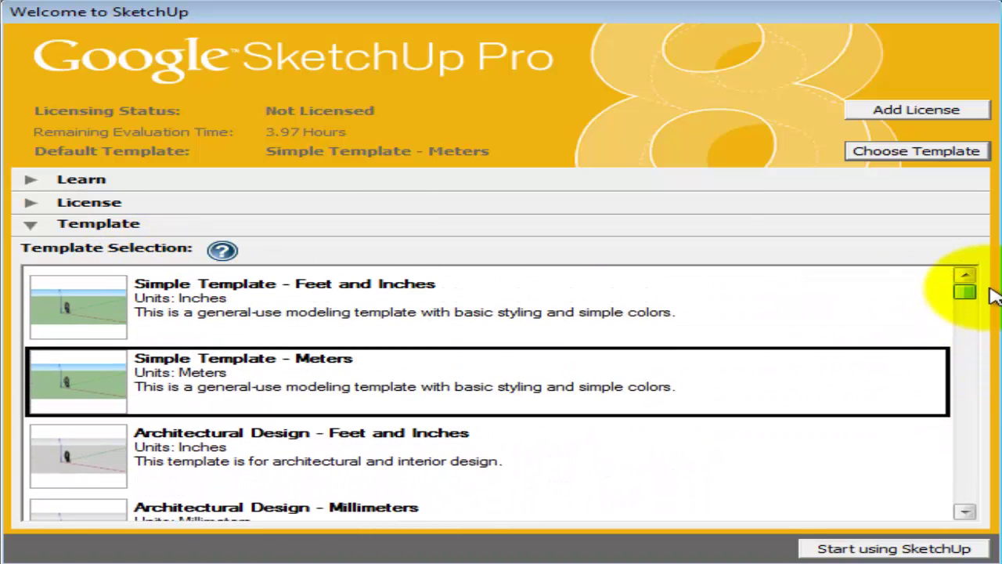
pyautogui.click(404, 300)
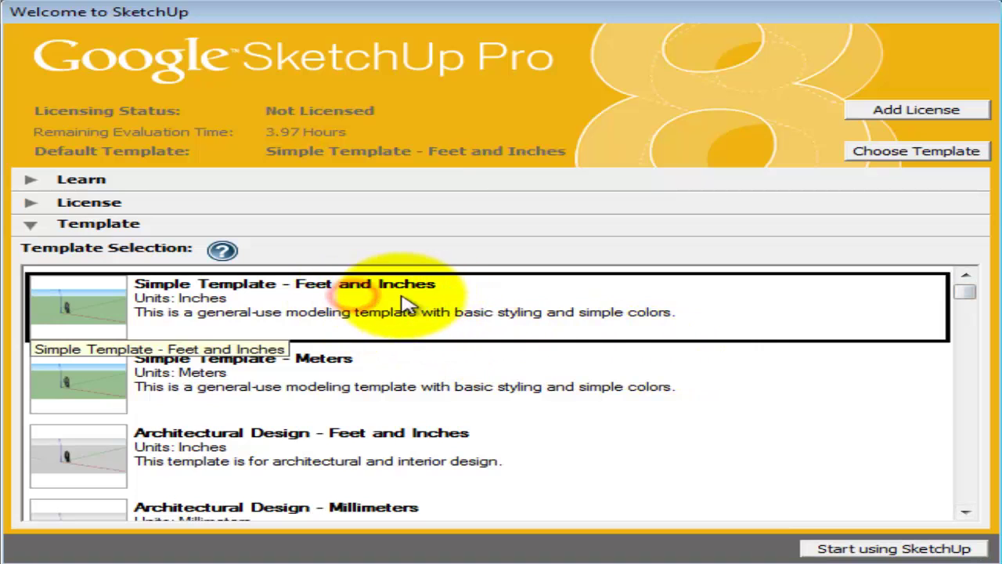
pyautogui.click(348, 380)
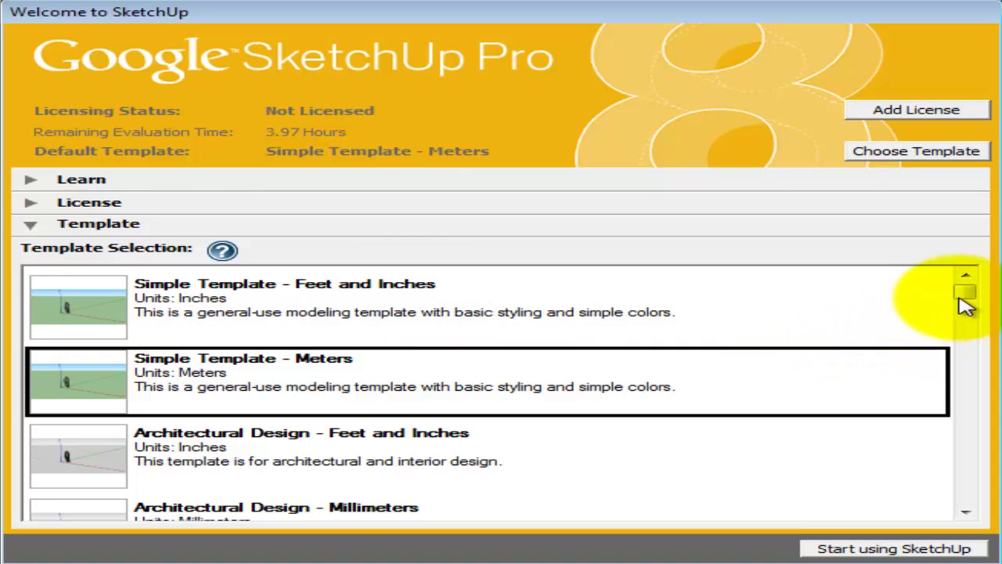
pyautogui.moveTo(961, 299); pyautogui.dragTo(963, 385)
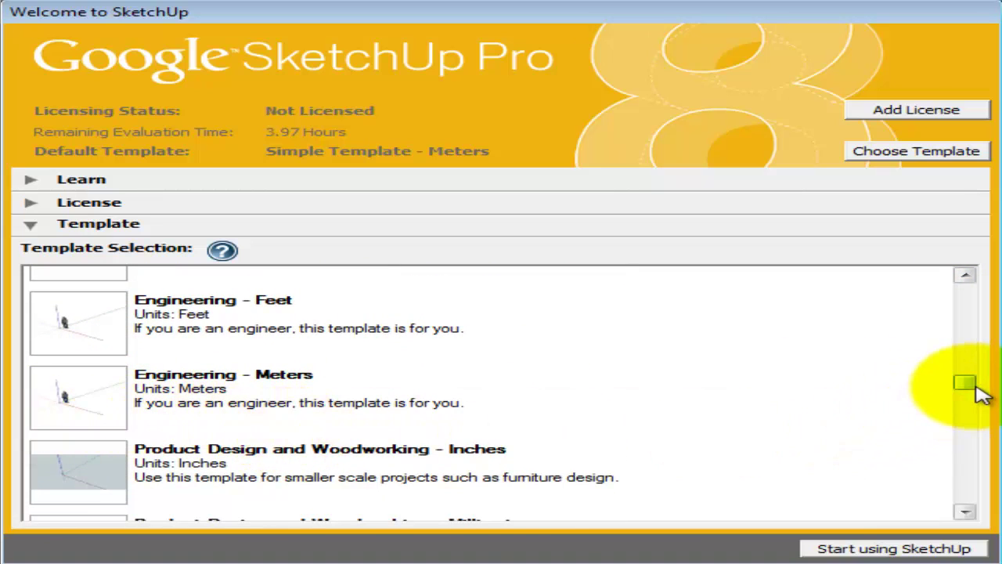
pyautogui.moveTo(969, 384)
pyautogui.mouseDown()
pyautogui.moveTo(977, 477)
pyautogui.moveTo(983, 360)
pyautogui.moveTo(977, 295)
pyautogui.moveTo(966, 285)
pyautogui.mouseUp()
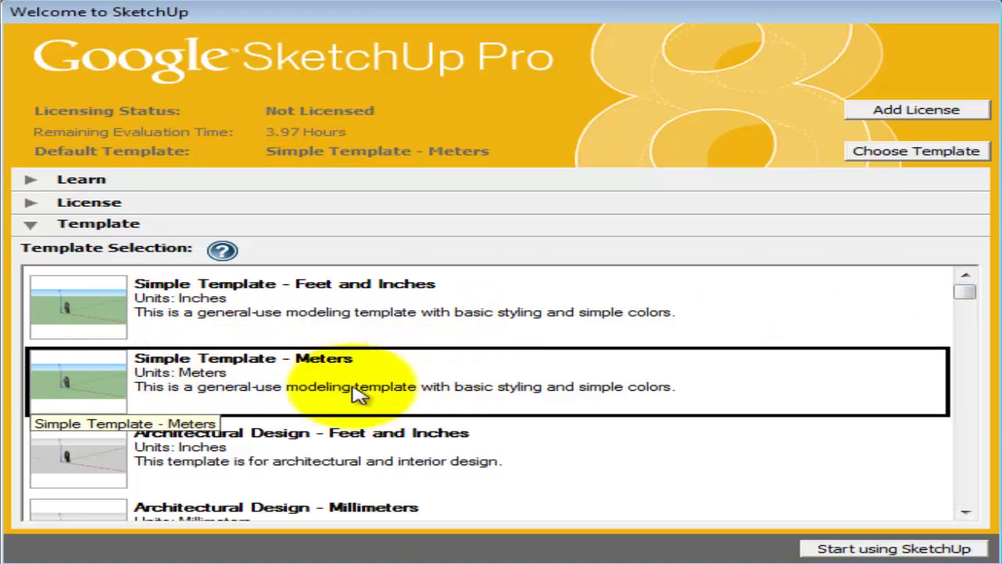
pyautogui.click(855, 551)
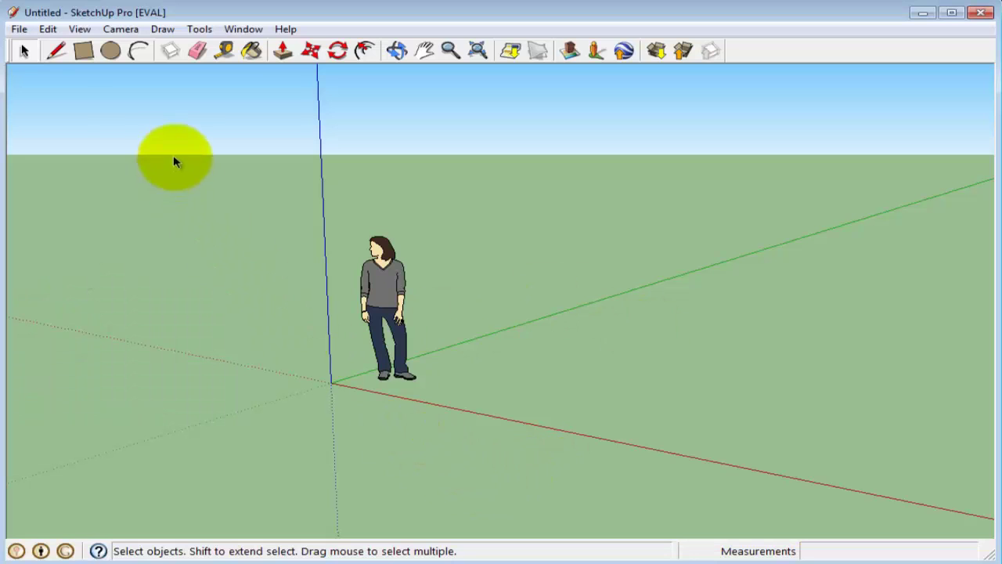
# Delete the standing person figure, leaving only the axes.
pyautogui.click(26, 51)
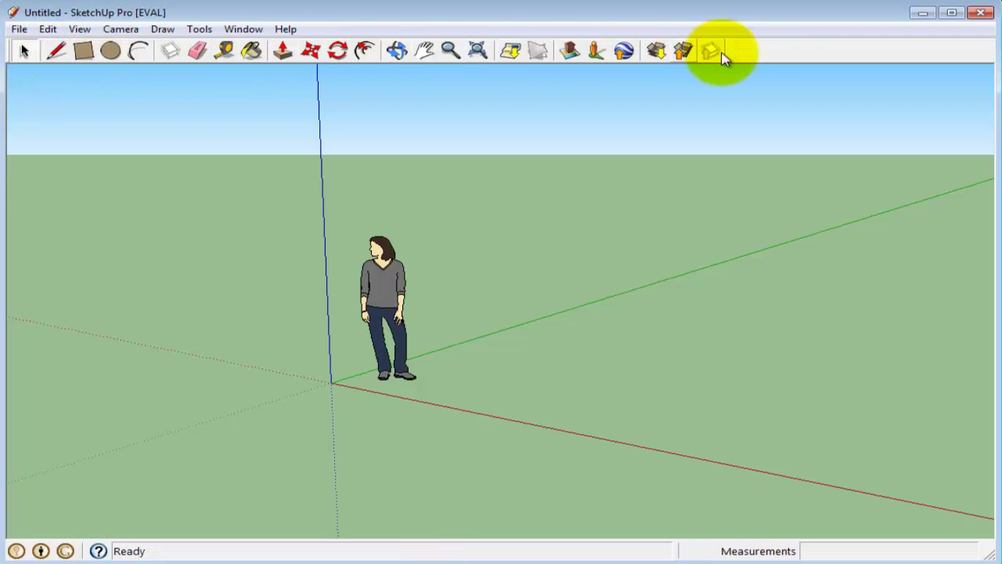
pyautogui.click(24, 51)
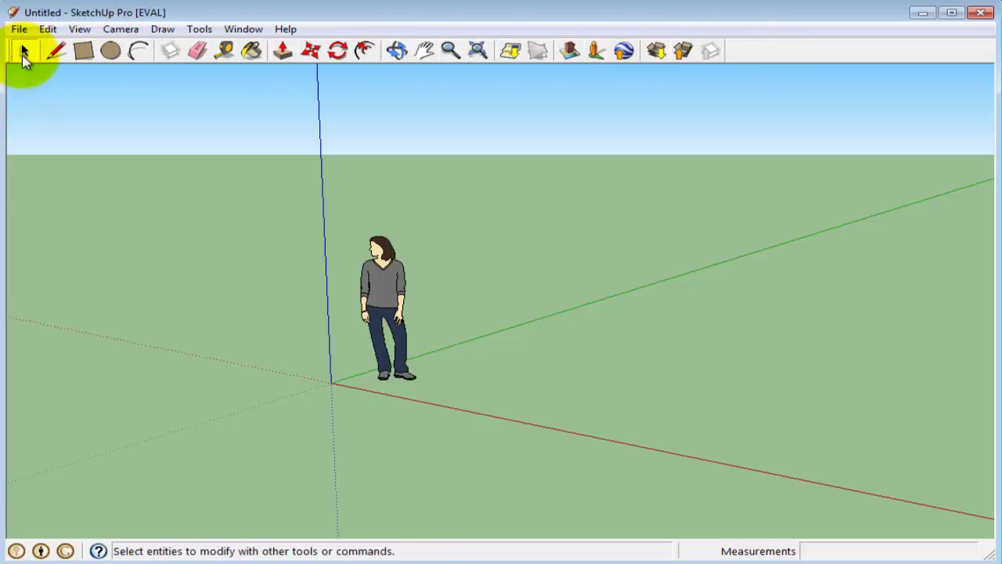
pyautogui.click(382, 298)
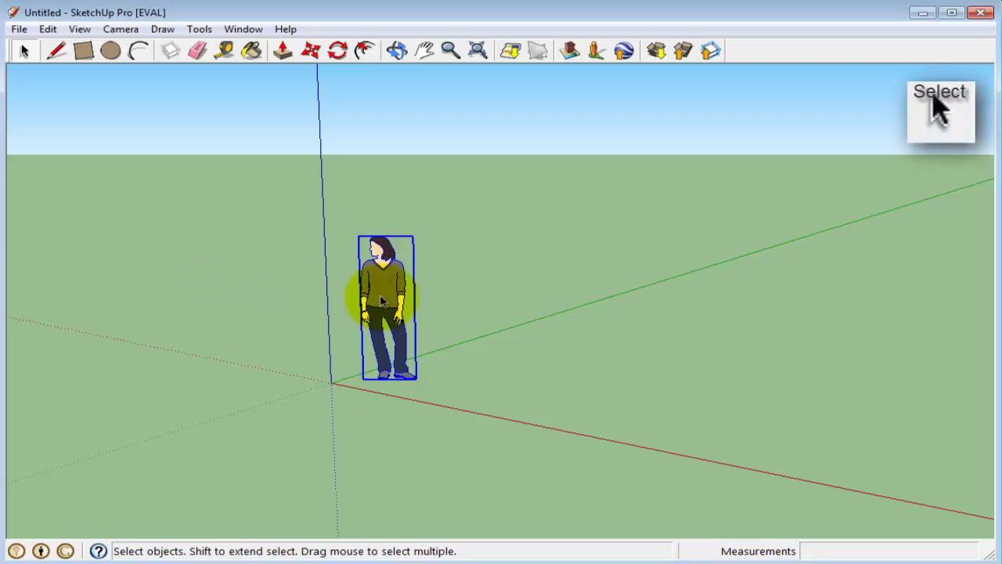
pyautogui.press('Delete')
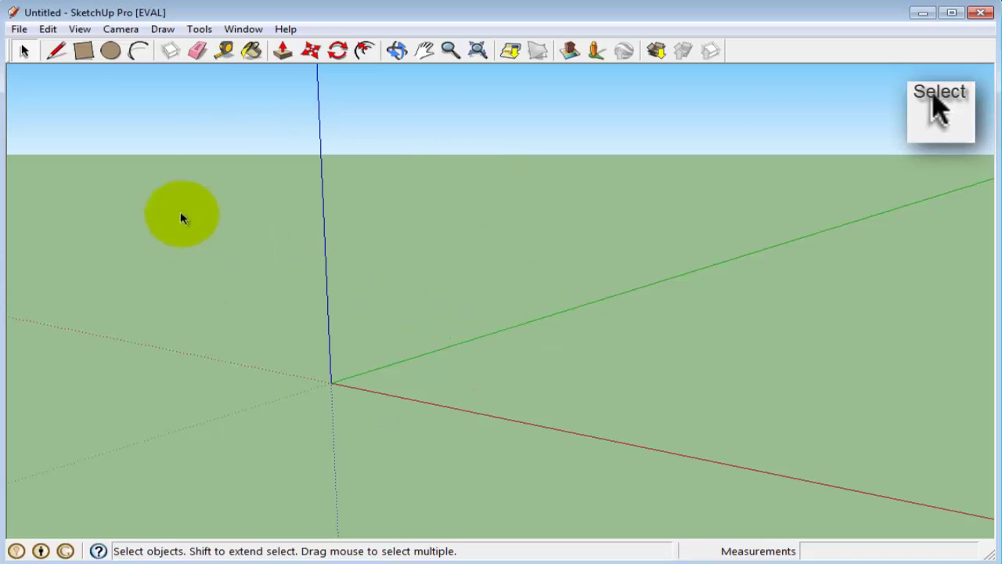
# Save the empty model to the Desktop under the name 'project 1'.
pyautogui.click(19, 29)
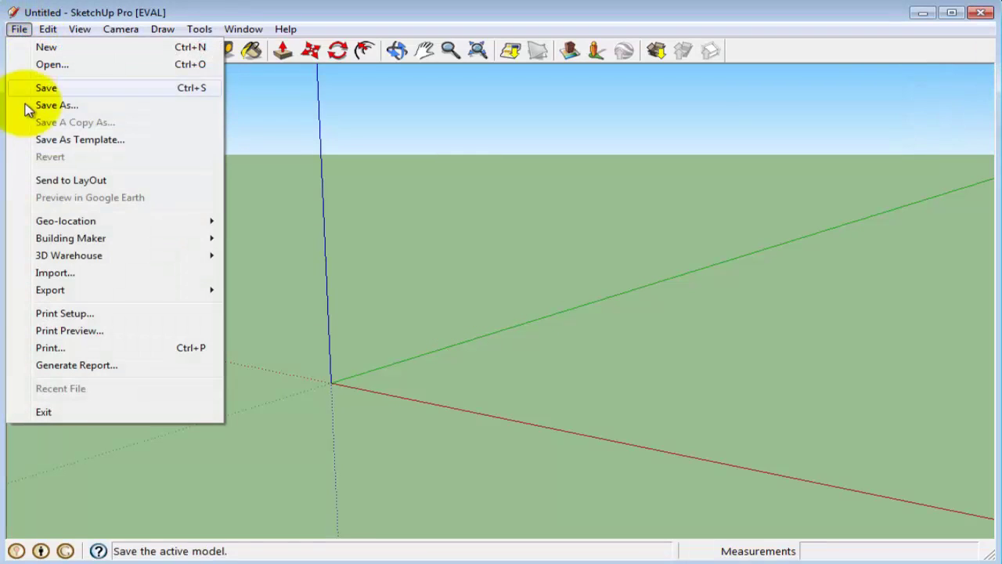
pyautogui.click(133, 103)
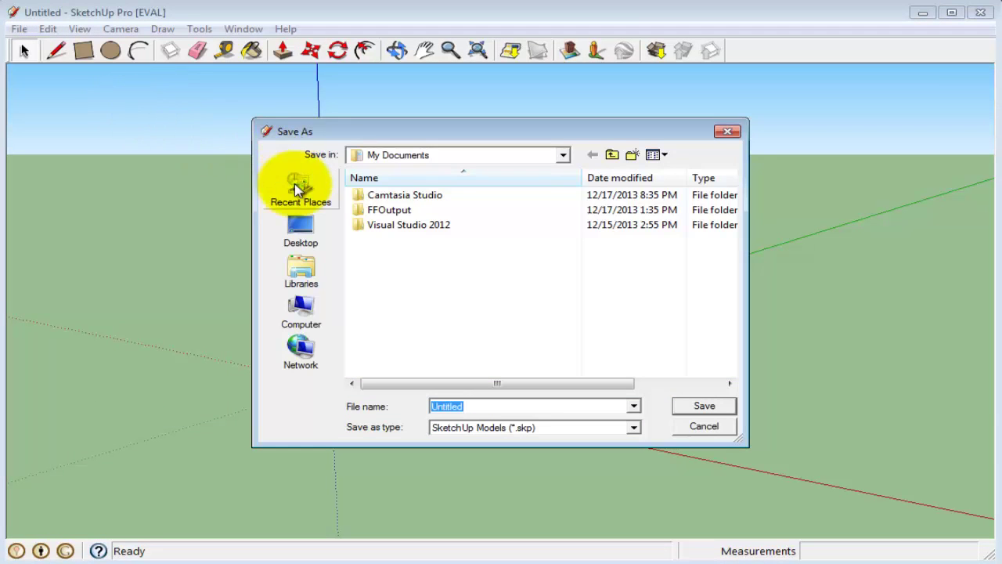
pyautogui.click(299, 227)
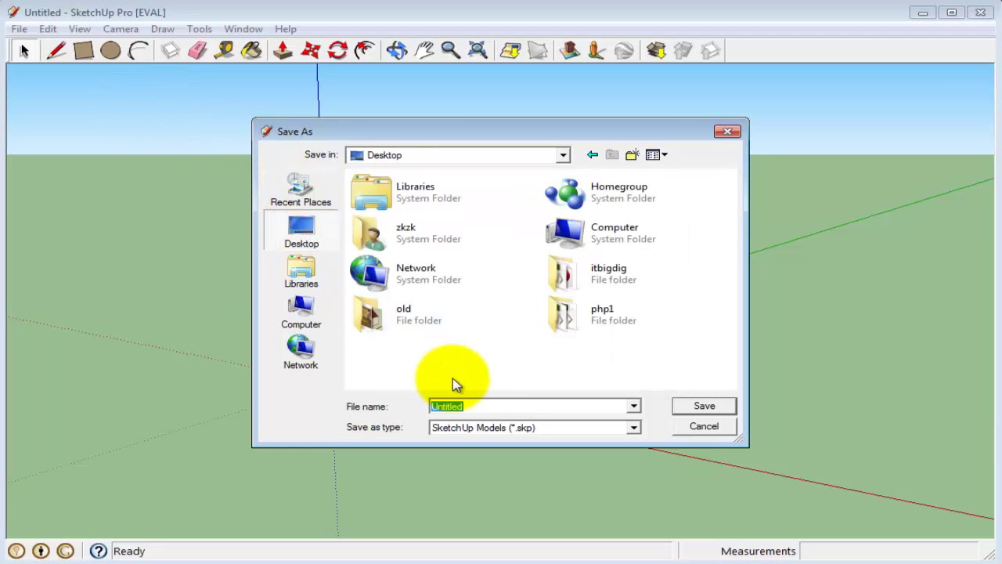
pyautogui.write('project 1')
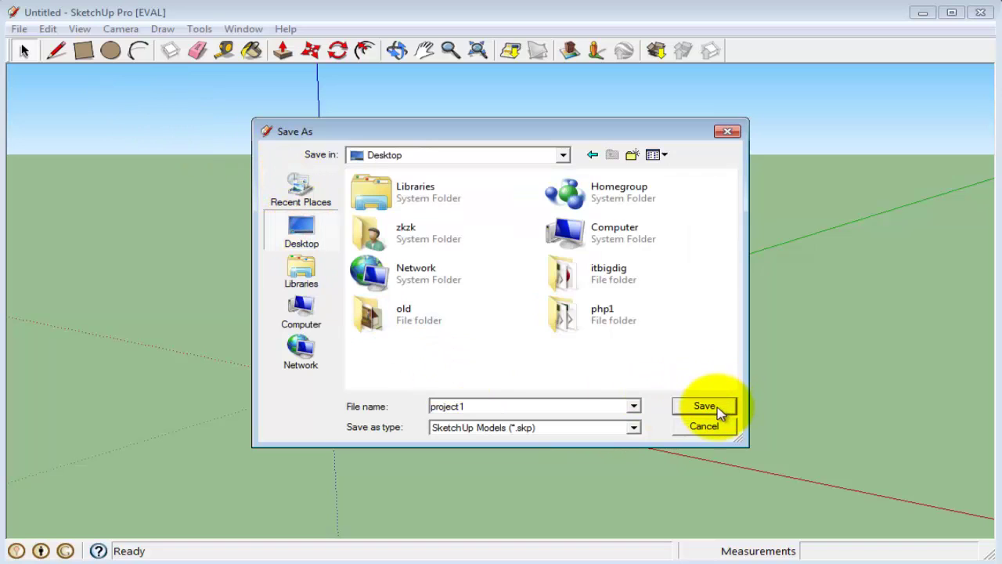
pyautogui.click(705, 405)
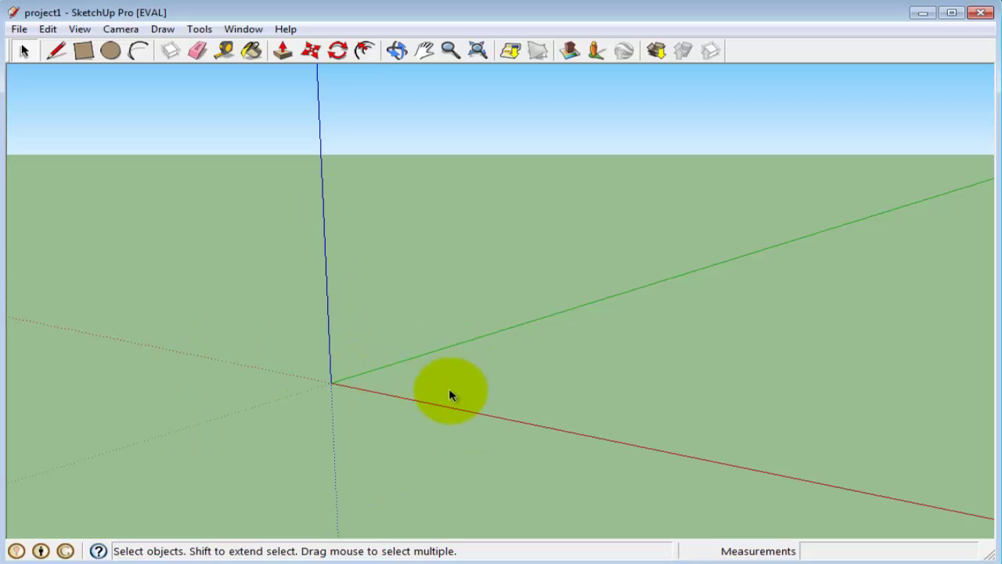
# Draw a 7.28m by 8.49m rectangle on the ground at the origin, snapping to its back corner and right-edge midpoint.
pyautogui.click(82, 51)
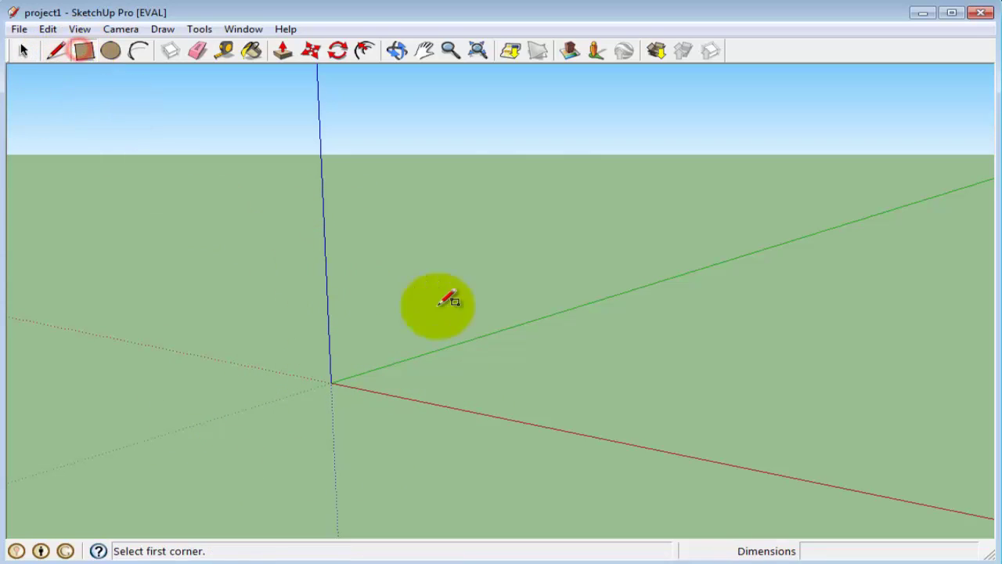
pyautogui.click(442, 276)
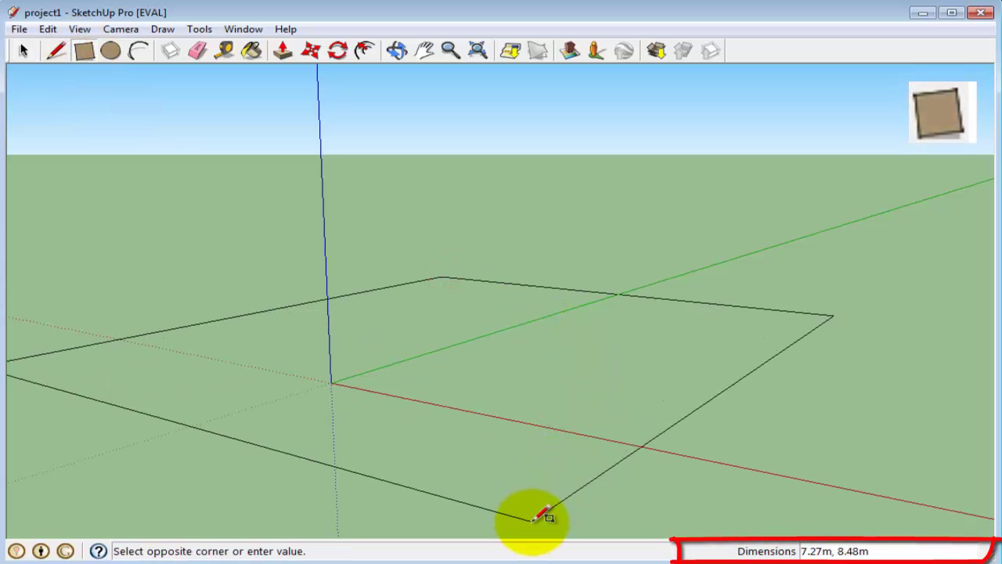
pyautogui.click(542, 517)
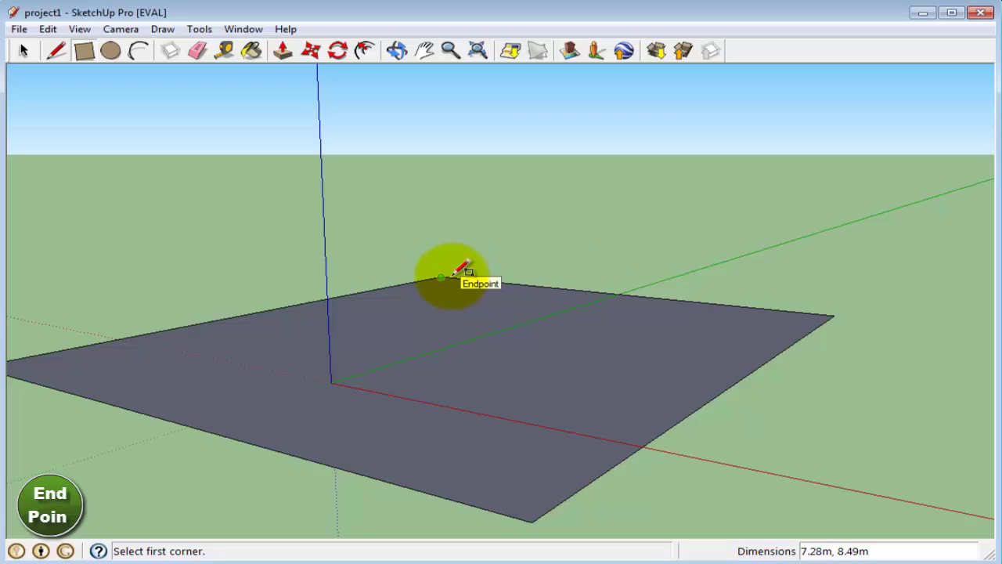
pyautogui.click(440, 276)
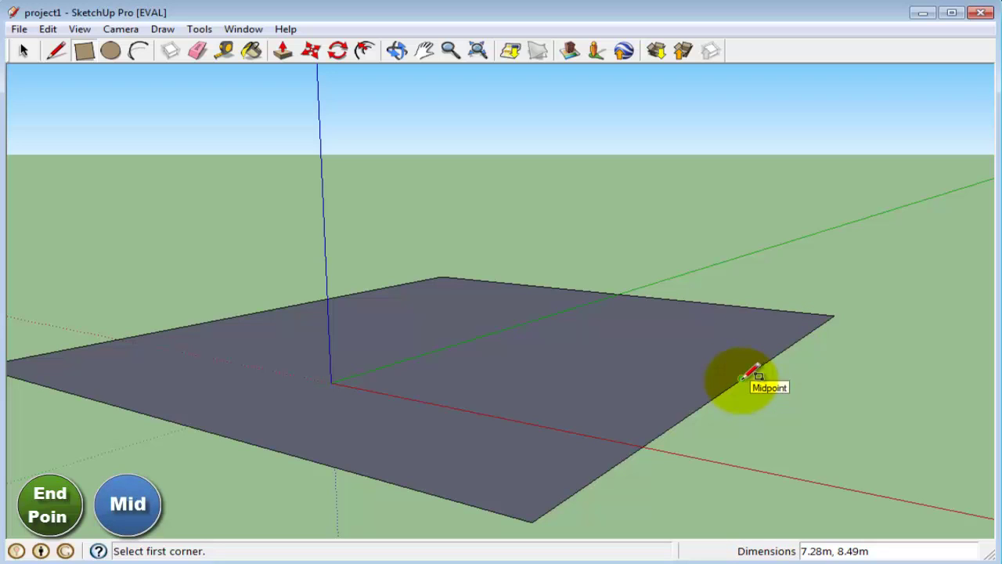
pyautogui.click(742, 379)
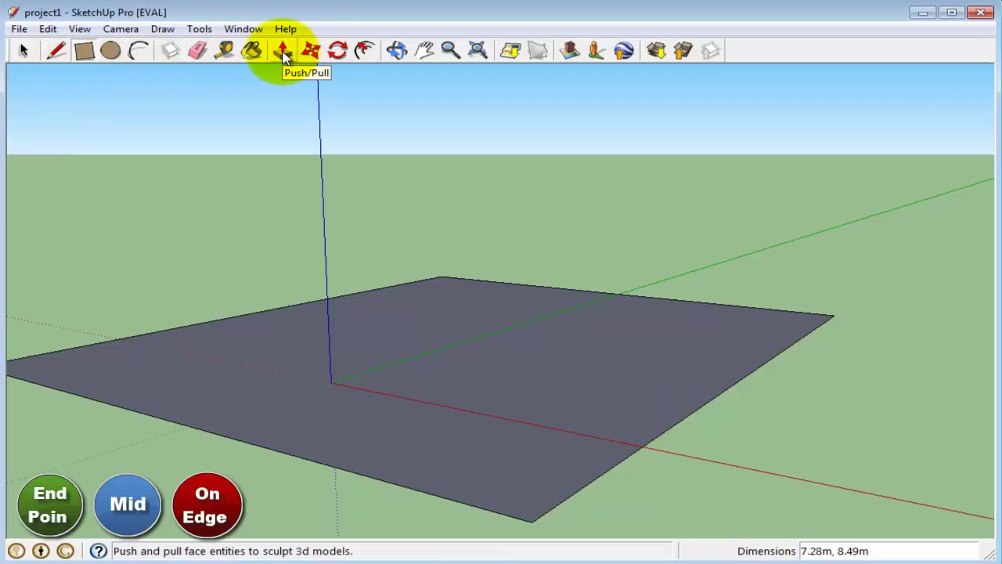
# Extrude the rectangle upward into a box and push its top face down to about 1.24m.
pyautogui.click(283, 52)
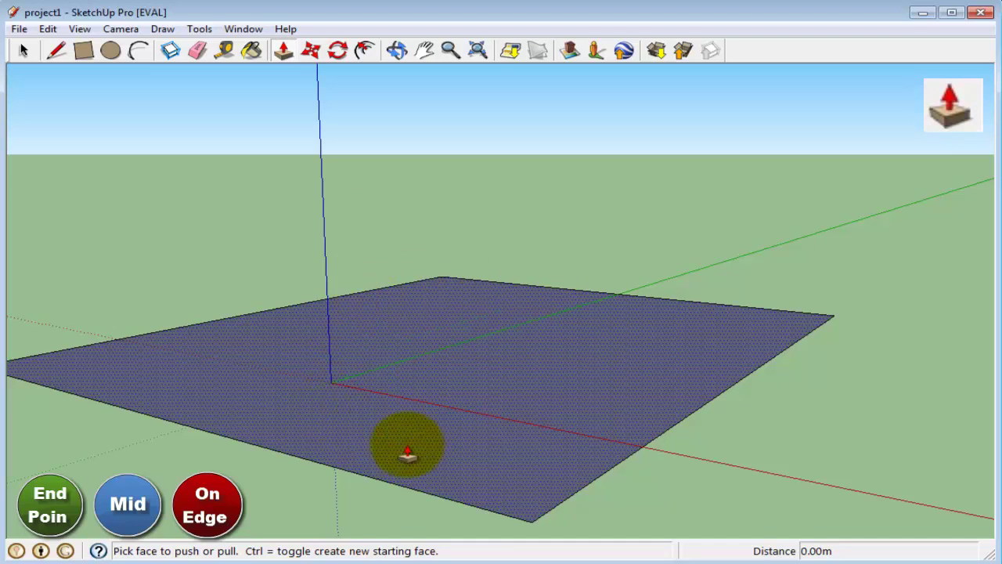
pyautogui.click(540, 337)
pyautogui.write('2')
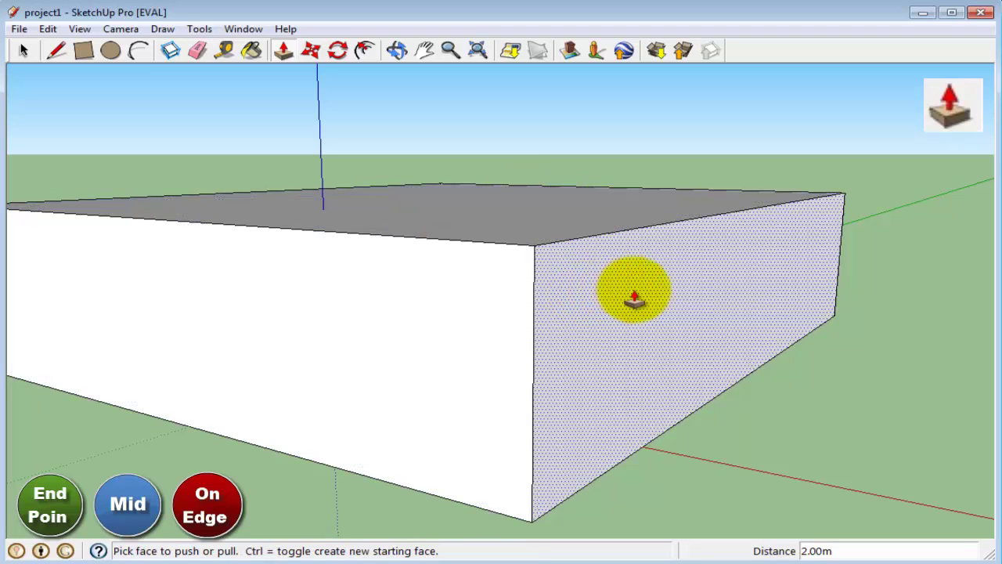
pyautogui.click(582, 217)
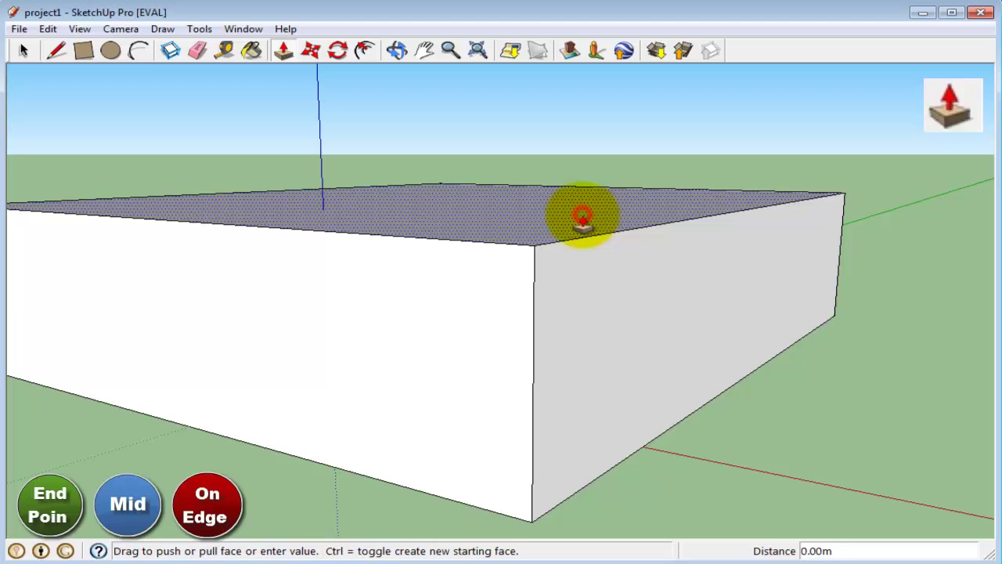
pyautogui.click(583, 270)
# Push the right and front-left side faces inward and pull the front face outward.
pyautogui.click(631, 328)
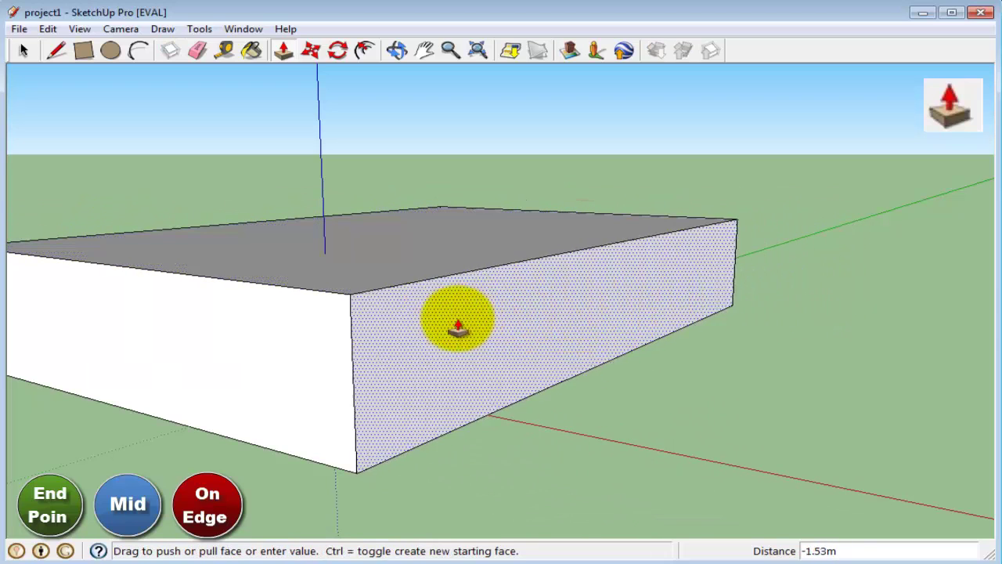
pyautogui.click(433, 323)
pyautogui.click(260, 343)
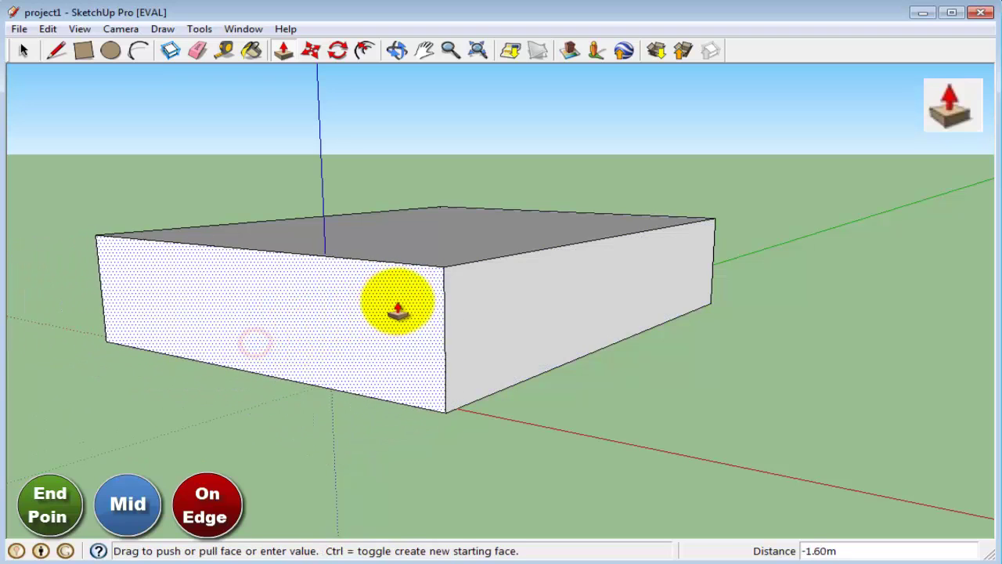
pyautogui.click(441, 300)
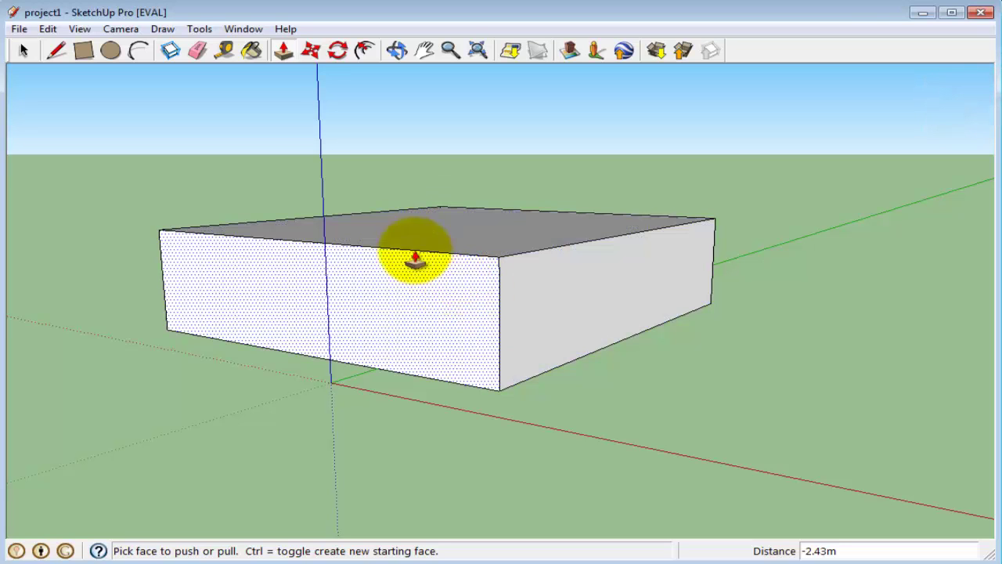
pyautogui.click(376, 313)
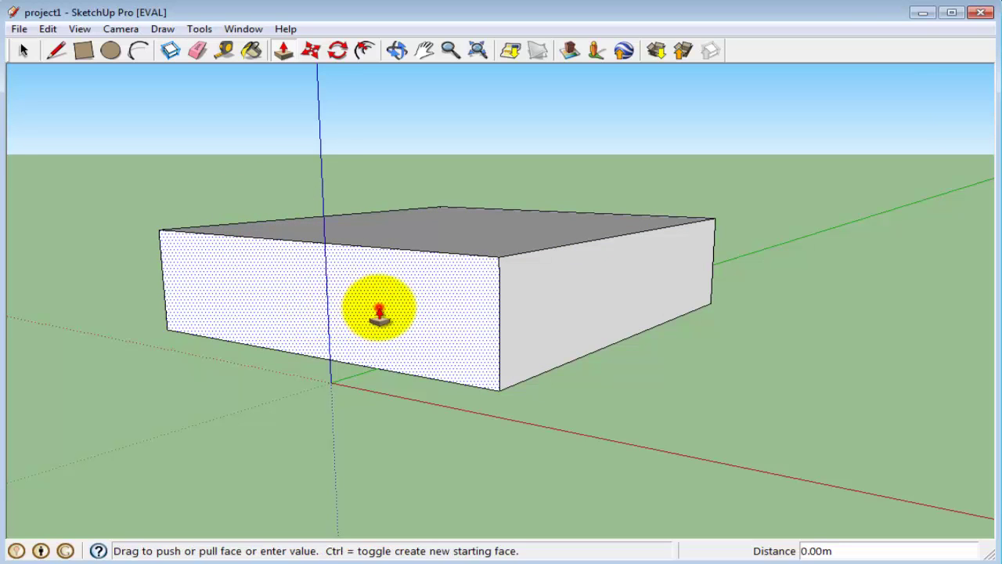
pyautogui.click(301, 353)
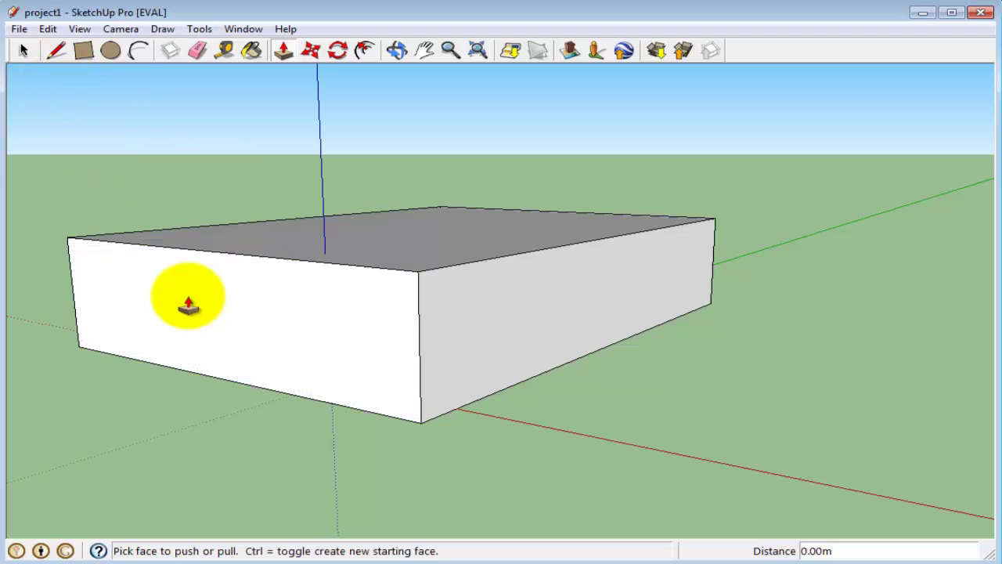
pyautogui.click(33, 56)
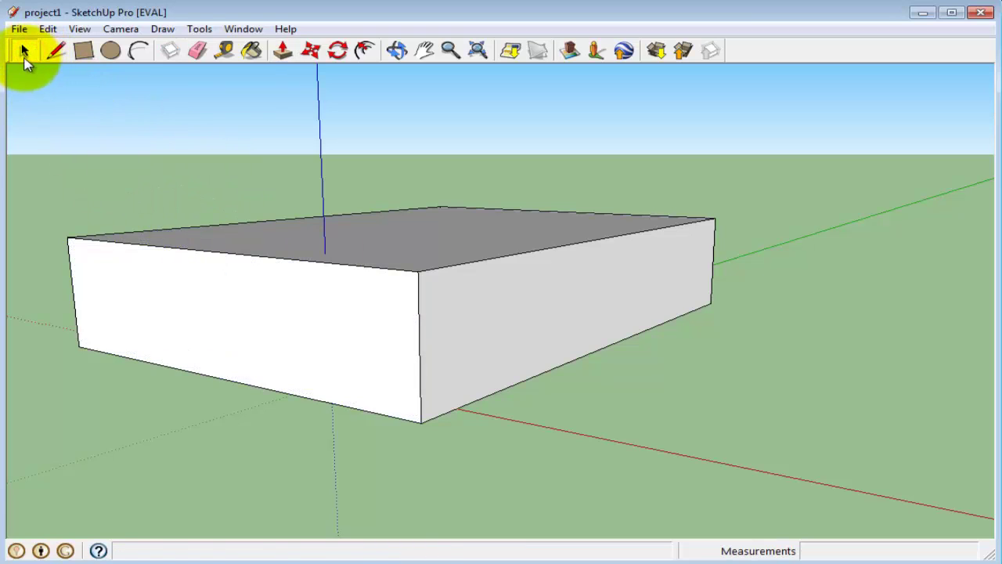
# Select the box's top face and orbit to view it from above-front.
pyautogui.click(467, 238)
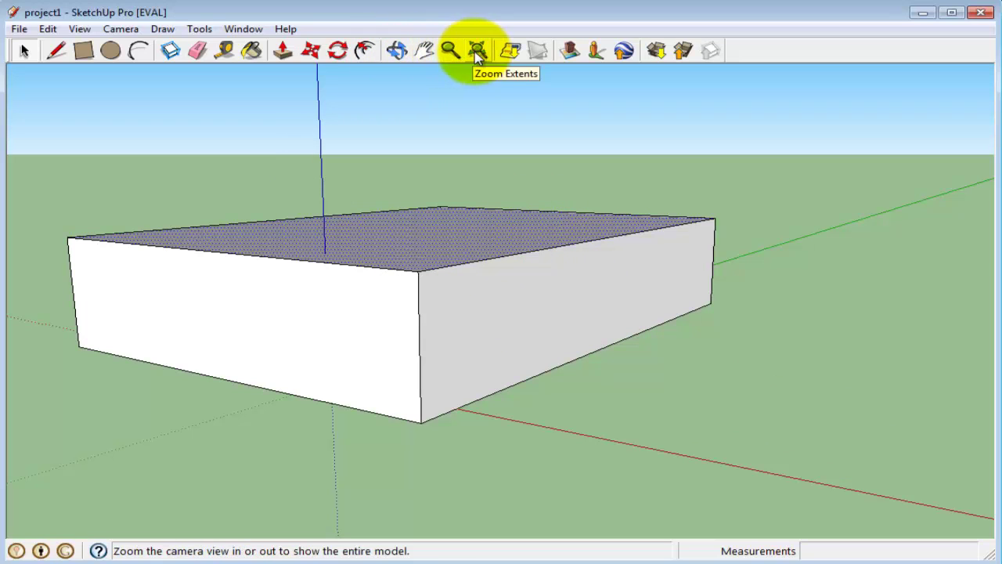
pyautogui.click(397, 51)
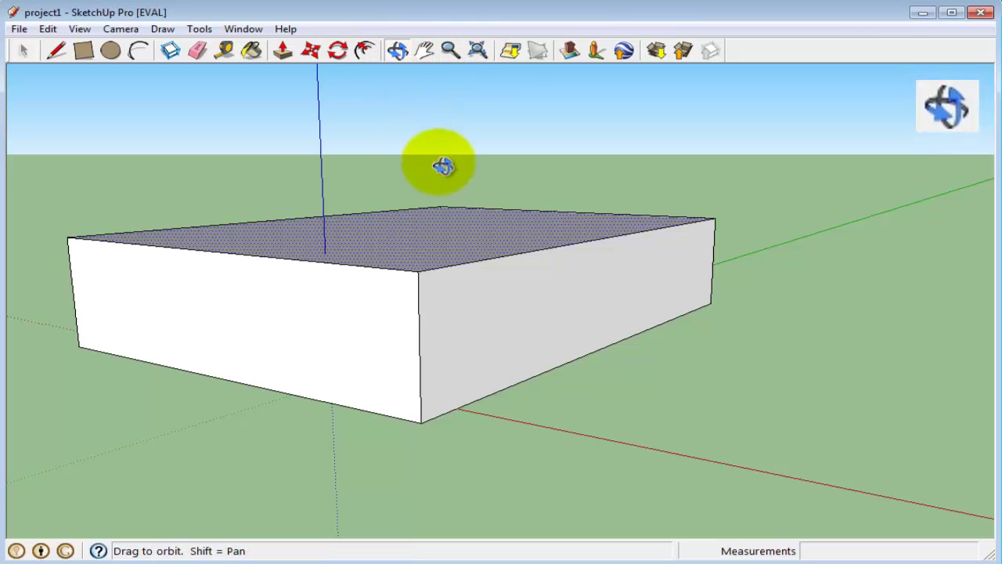
pyautogui.moveTo(443, 166)
pyautogui.mouseDown()
pyautogui.moveTo(576, 224)
pyautogui.moveTo(731, 208)
pyautogui.moveTo(707, 208)
pyautogui.mouseUp()
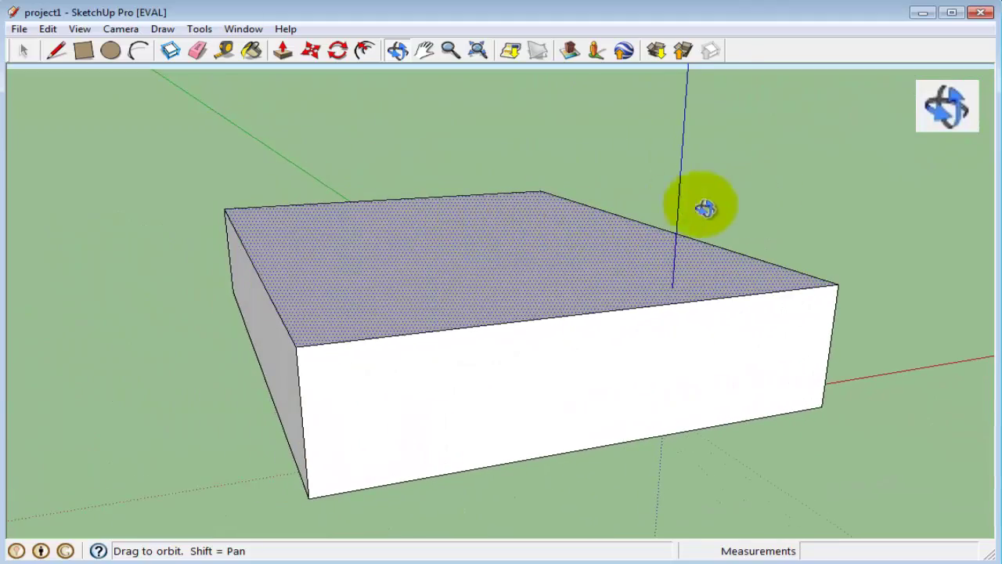
pyautogui.moveTo(336, 204)
pyautogui.mouseDown()
pyautogui.moveTo(716, 279)
pyautogui.moveTo(657, 333)
pyautogui.moveTo(438, 384)
pyautogui.moveTo(238, 379)
pyautogui.mouseUp()
pyautogui.moveTo(707, 326)
pyautogui.mouseDown()
pyautogui.moveTo(459, 374)
pyautogui.moveTo(376, 277)
pyautogui.moveTo(382, 266)
pyautogui.mouseUp()
pyautogui.press('space')
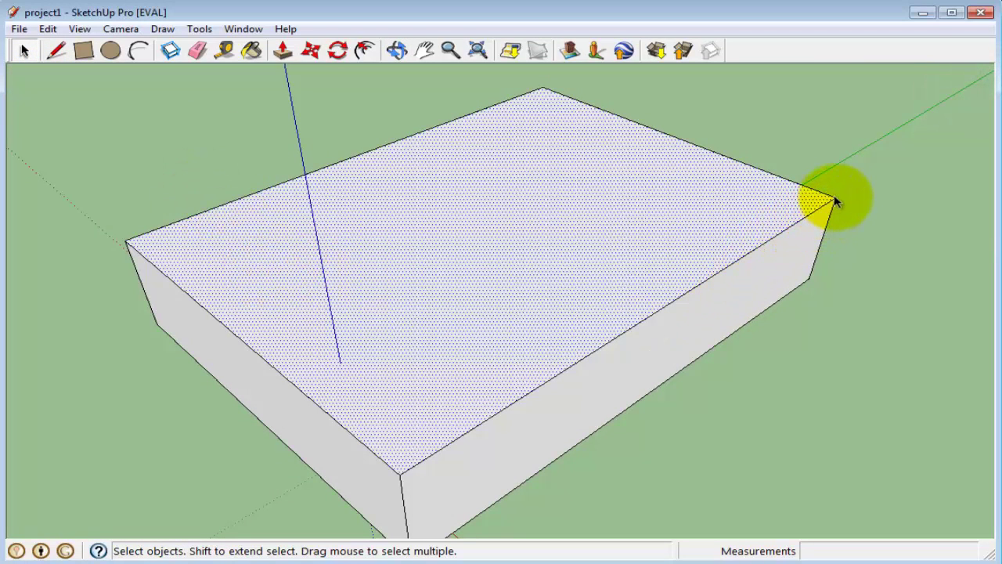
# Clear the selection and switch between tools, ending with the Rectangle tool active.
pyautogui.click(783, 363)
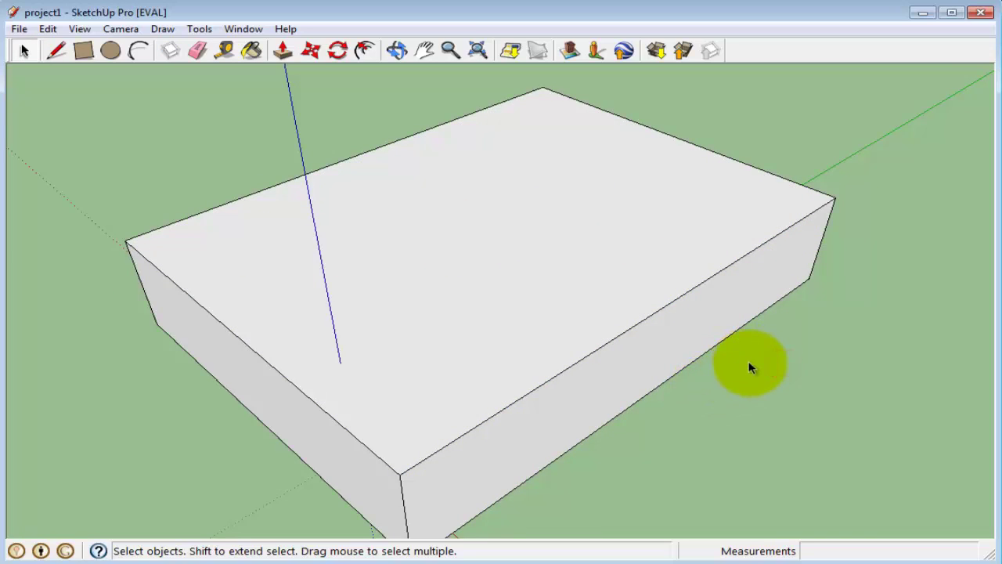
pyautogui.scroll(-1, 749, 368)
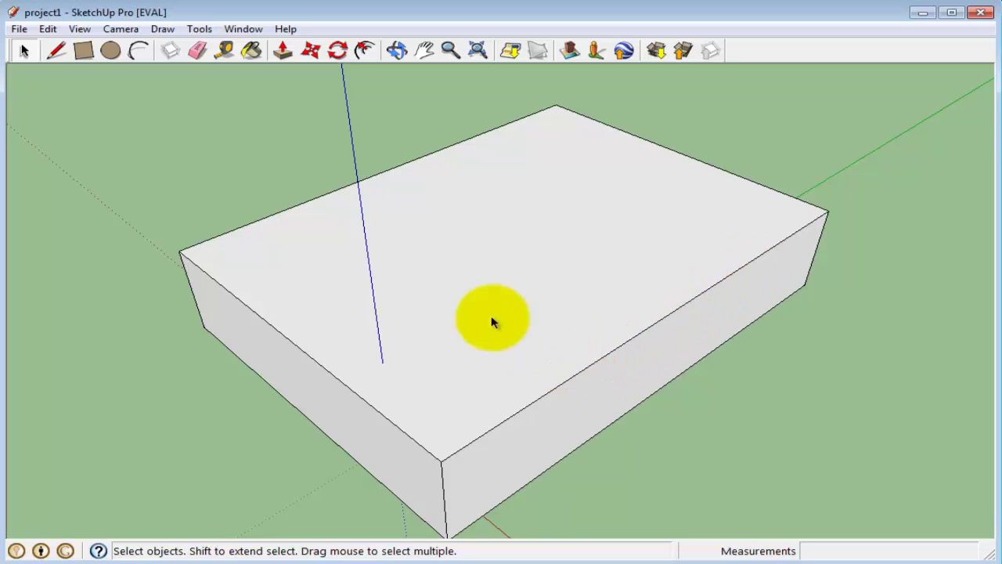
pyautogui.click(83, 52)
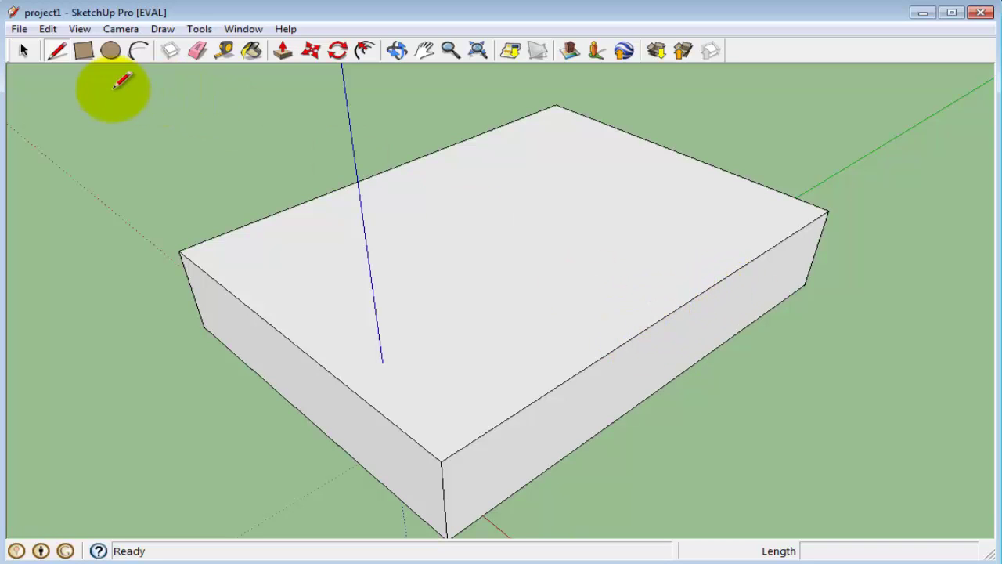
pyautogui.click(23, 54)
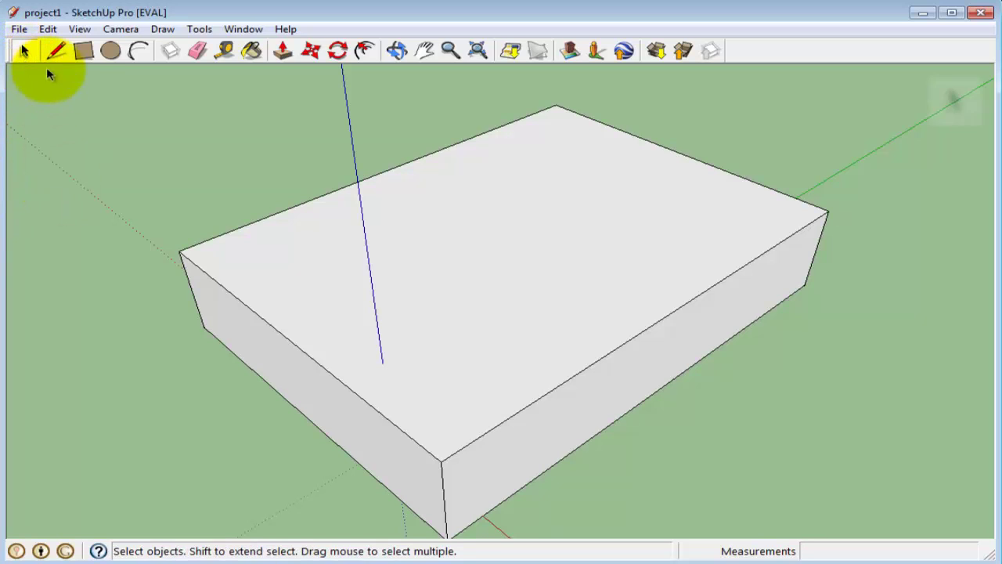
pyautogui.click(159, 174)
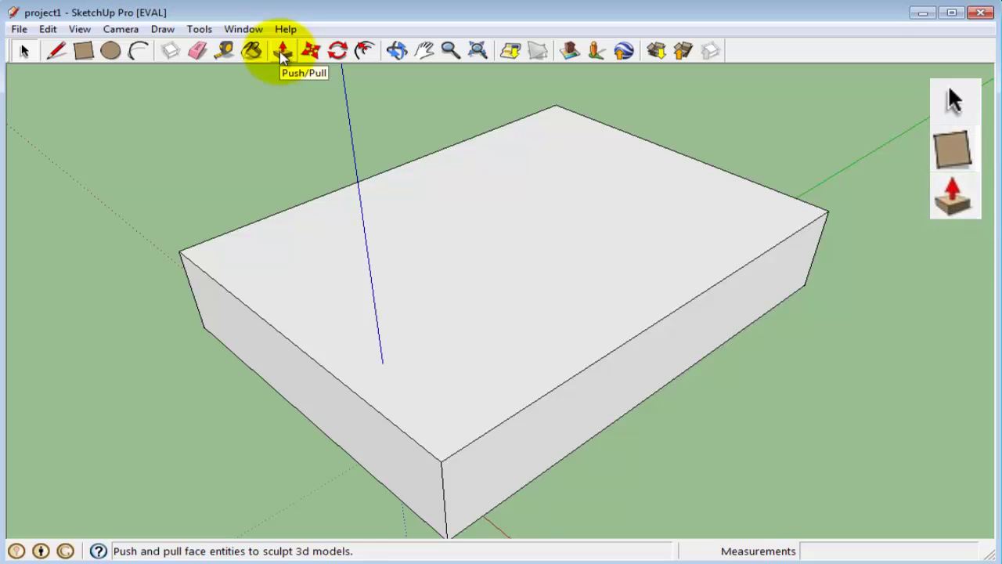
pyautogui.click(291, 51)
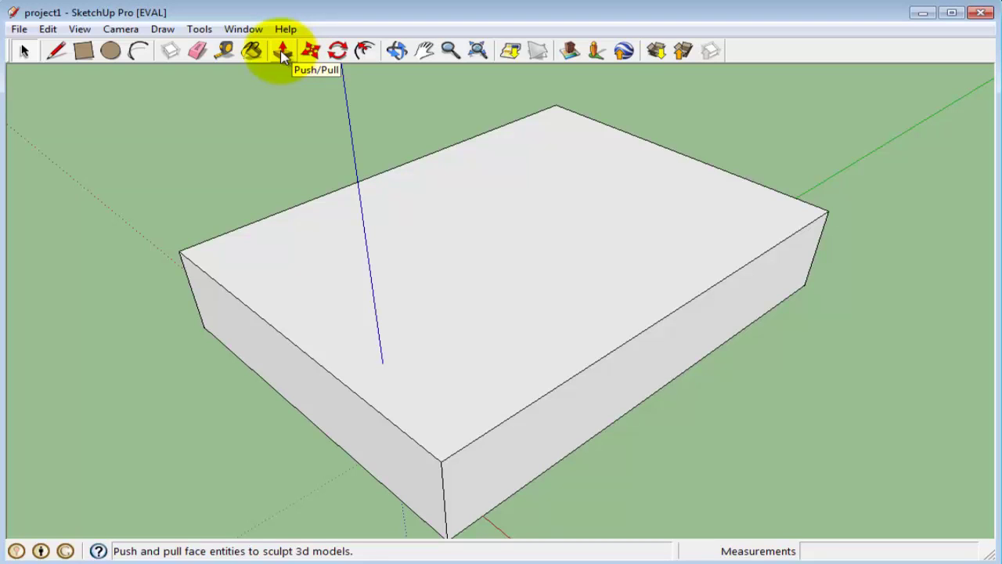
pyautogui.press('space')
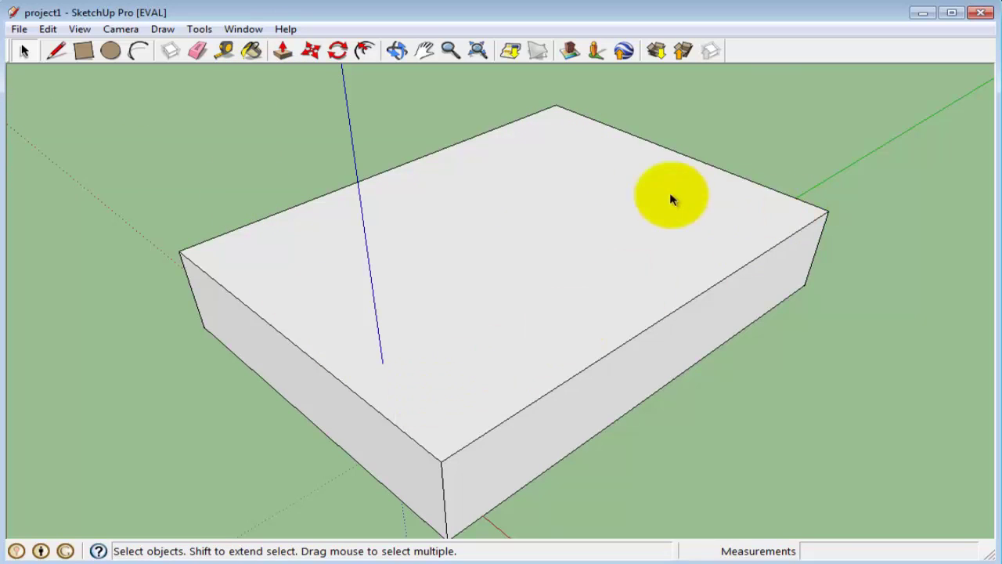
pyautogui.click(83, 50)
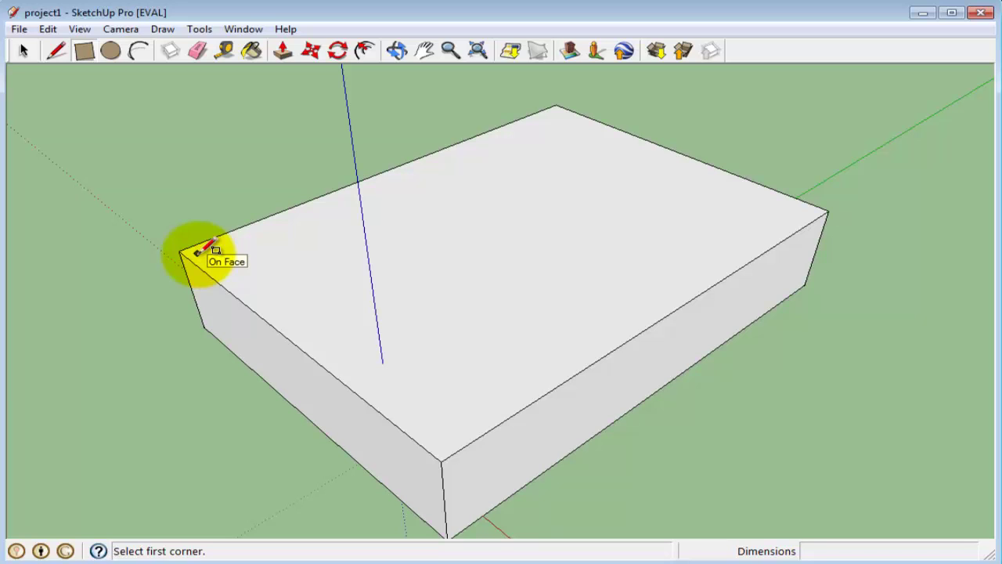
# Draw a rectangle on the top face, inset just inside the box's edges.
pyautogui.click(197, 253)
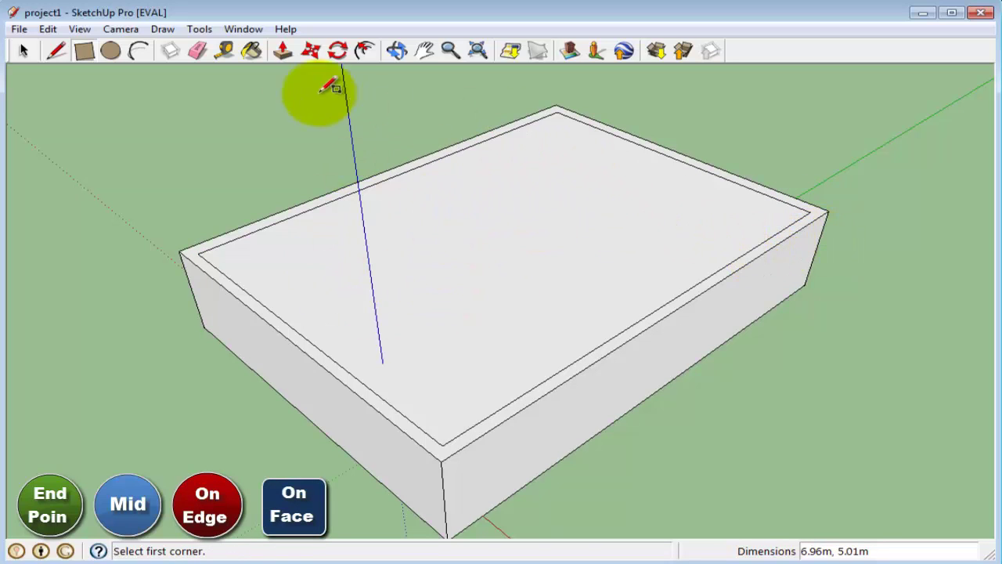
pyautogui.click(281, 55)
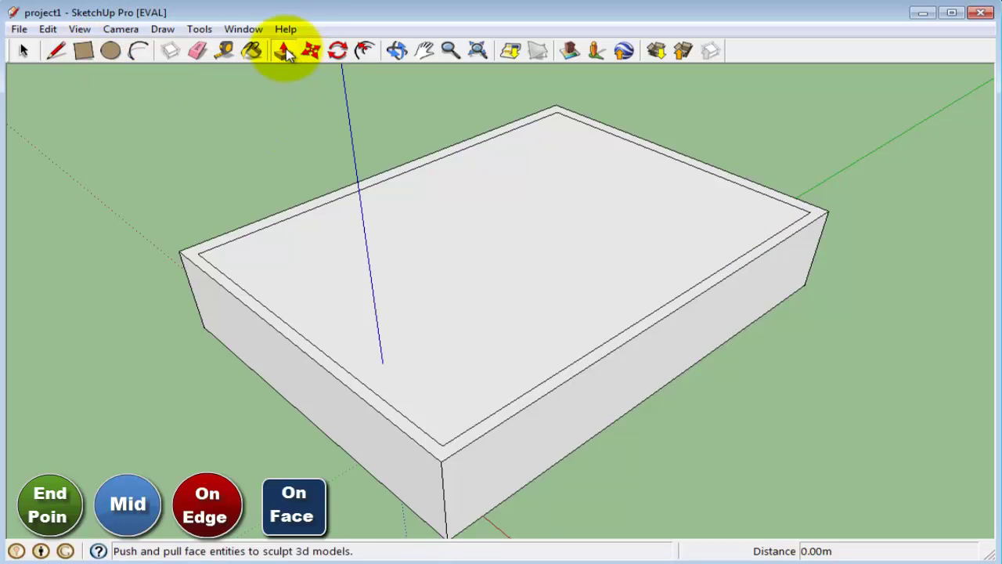
# Push/Pull the inset top face down through the box's bottom, removing the floor.
pyautogui.click(557, 213)
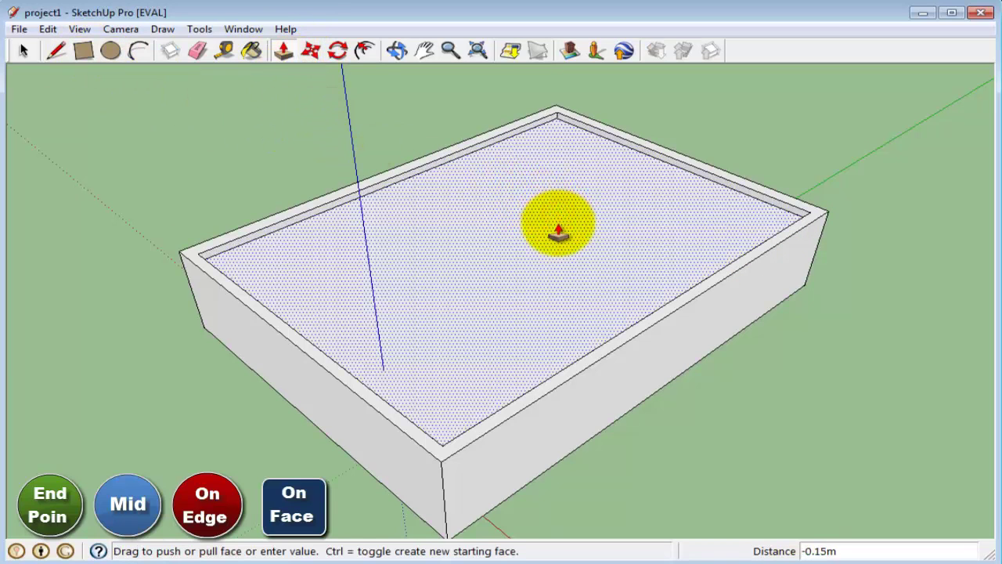
pyautogui.click(558, 306)
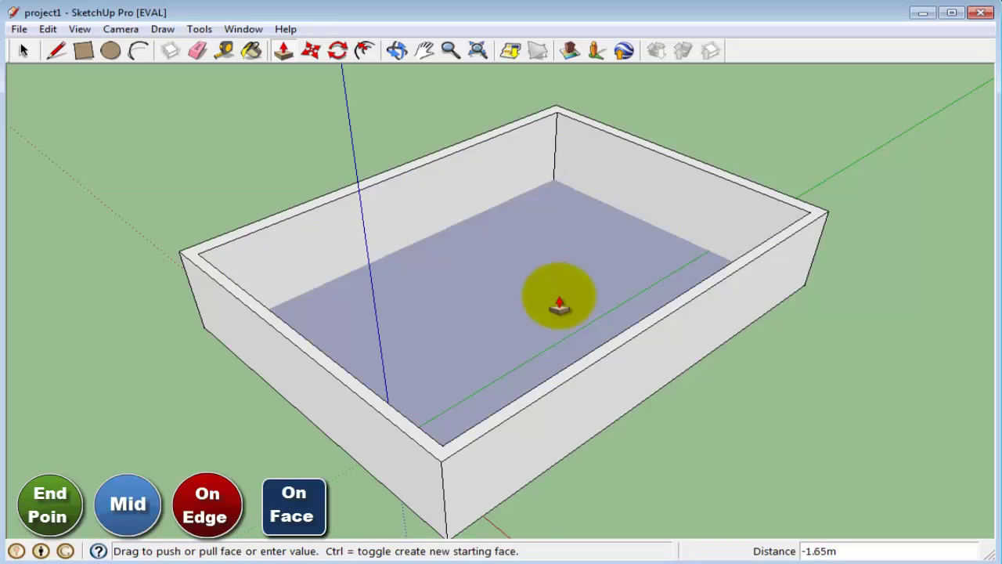
pyautogui.click(558, 305)
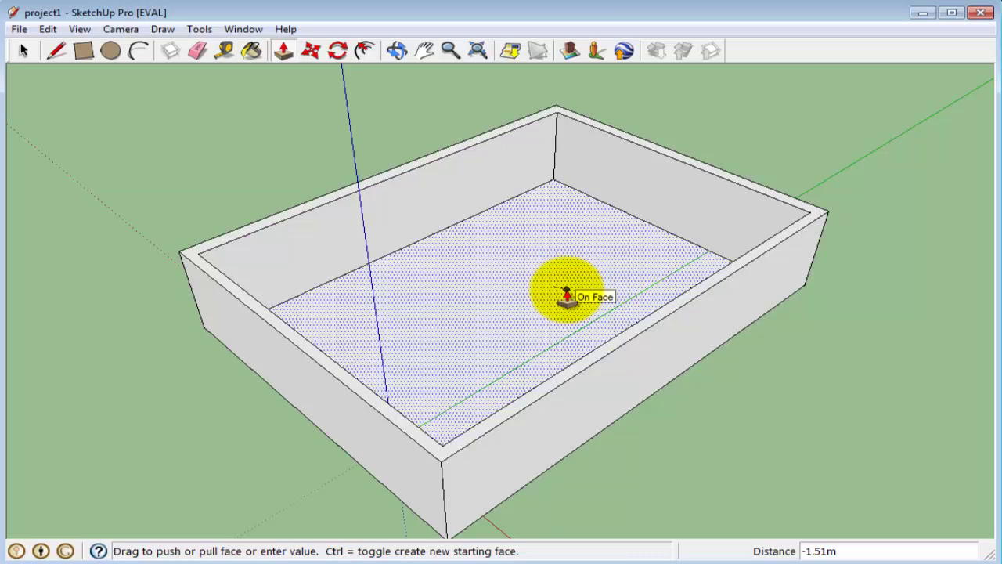
pyautogui.click(565, 296)
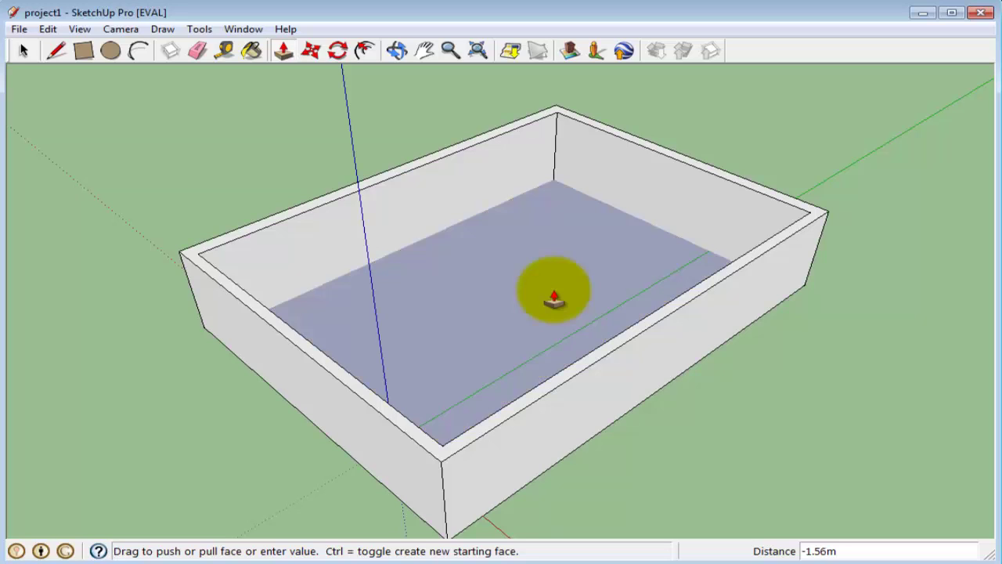
pyautogui.press('Escape')
pyautogui.click(577, 291)
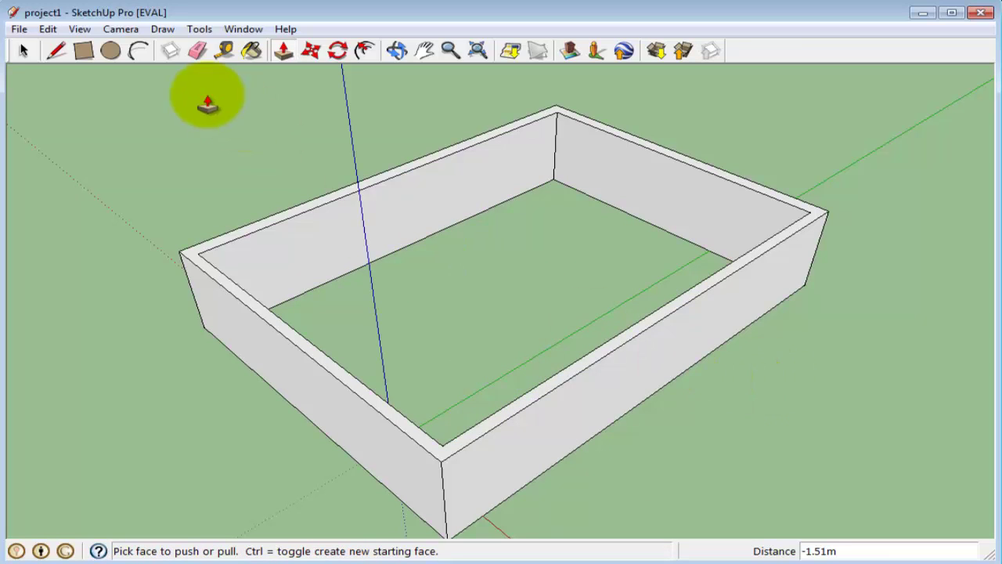
pyautogui.click(396, 51)
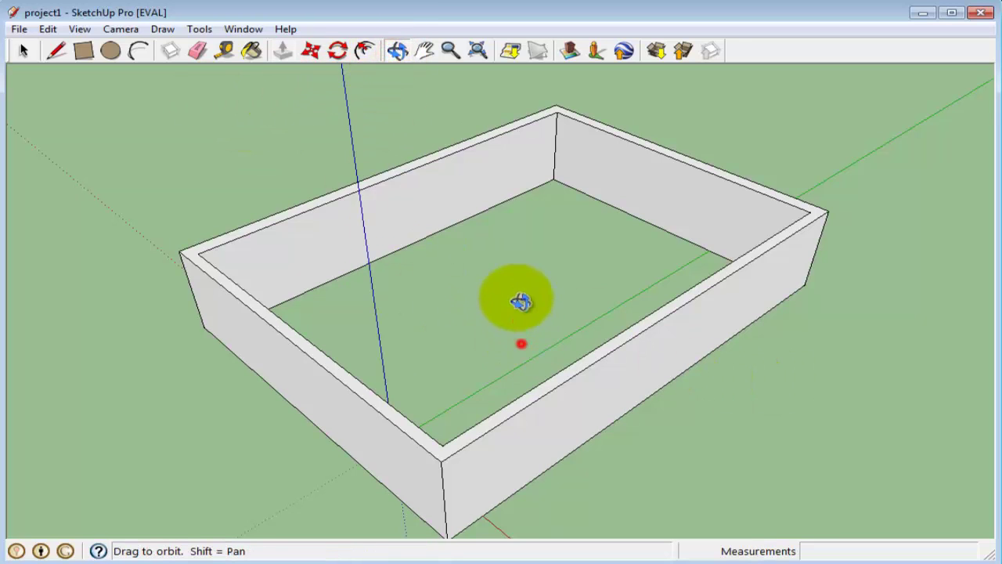
# Outline a full-height doorway rectangle on the front wall and push it in.
pyautogui.moveTo(522, 342)
pyautogui.mouseDown()
pyautogui.moveTo(504, 128)
pyautogui.moveTo(505, 261)
pyautogui.moveTo(530, 150)
pyautogui.moveTo(82, 70)
pyautogui.mouseUp()
pyautogui.click(82, 53)
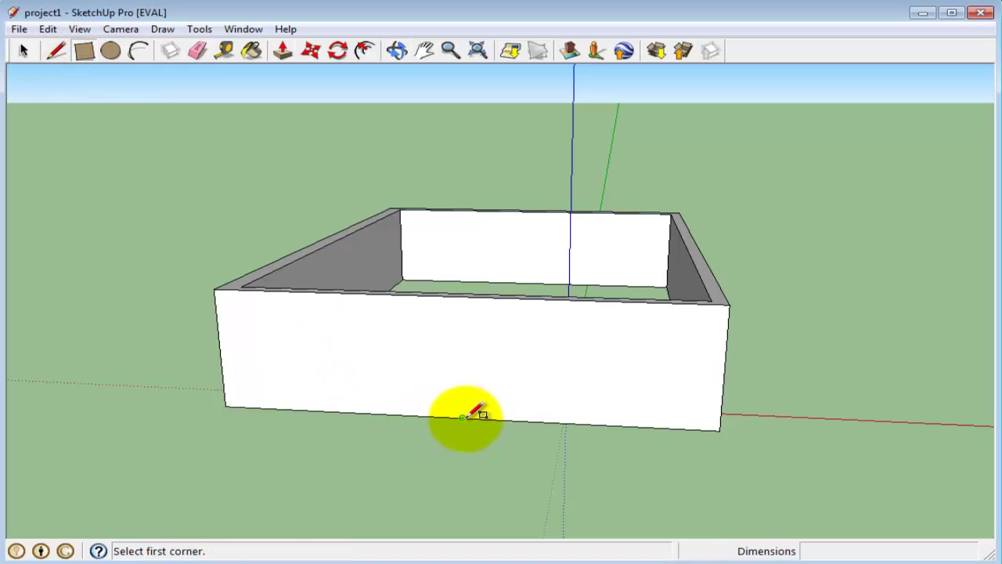
pyautogui.click(463, 417)
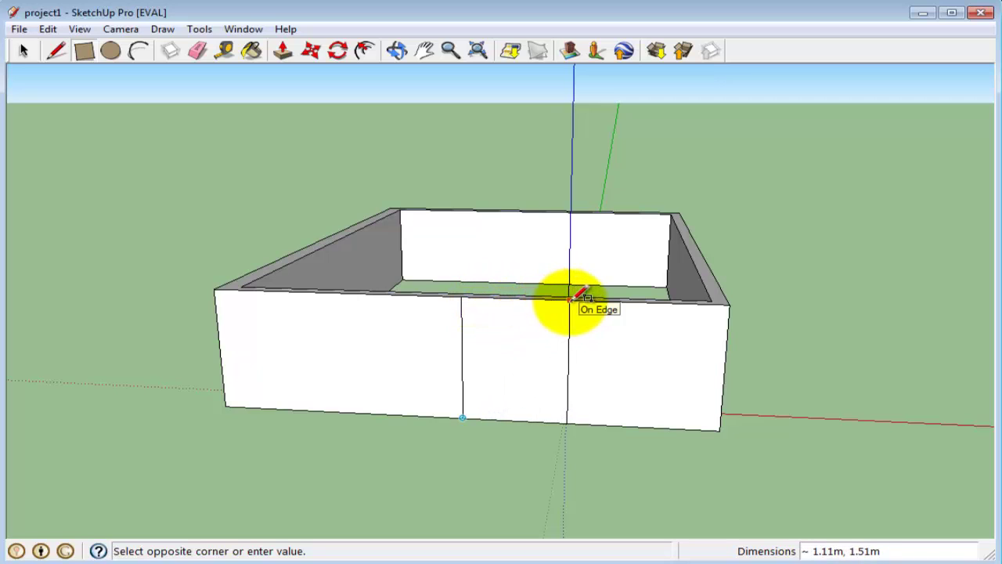
pyautogui.click(569, 298)
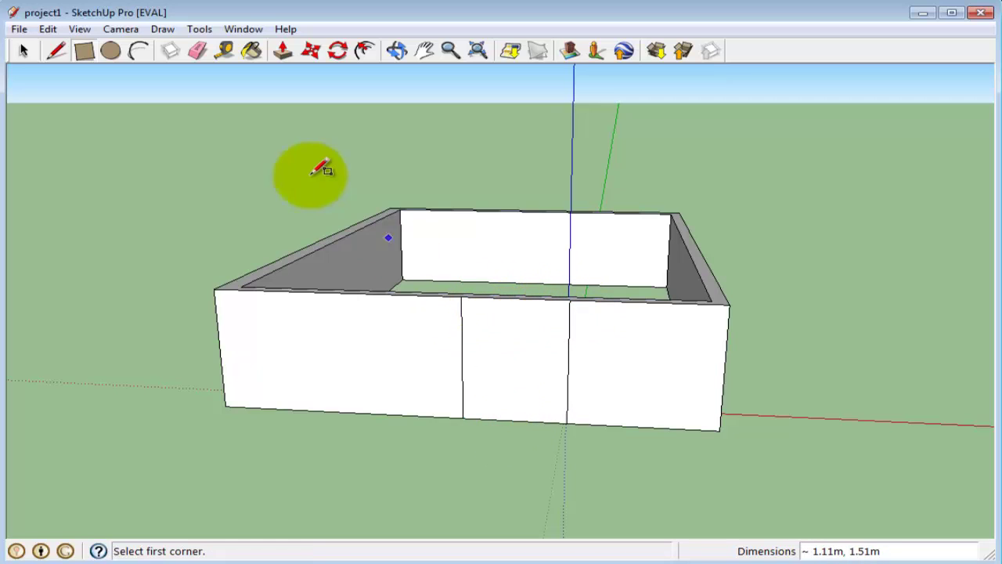
pyautogui.click(282, 54)
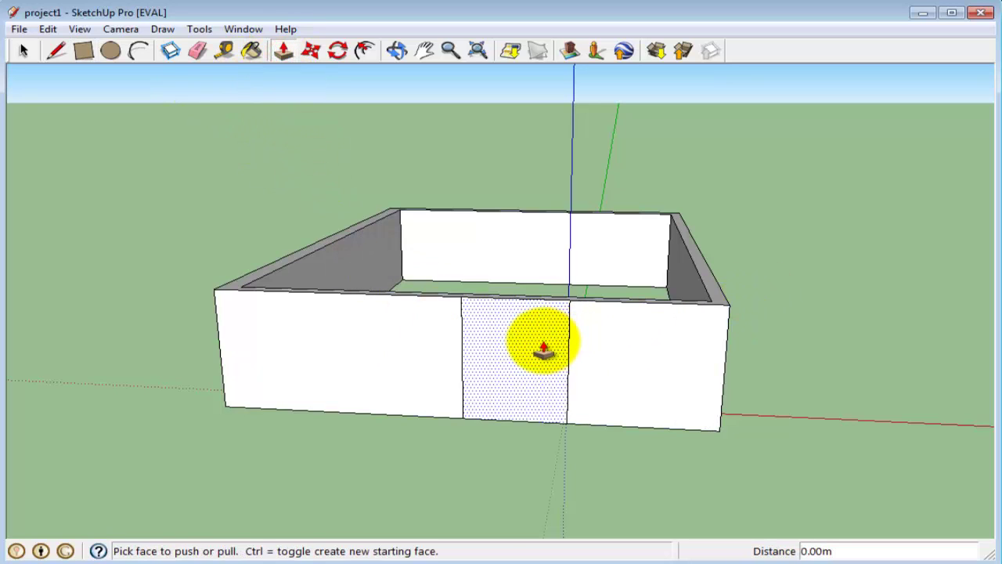
pyautogui.moveTo(541, 350)
pyautogui.mouseDown()
pyautogui.moveTo(511, 384)
pyautogui.moveTo(559, 264)
pyautogui.mouseUp()
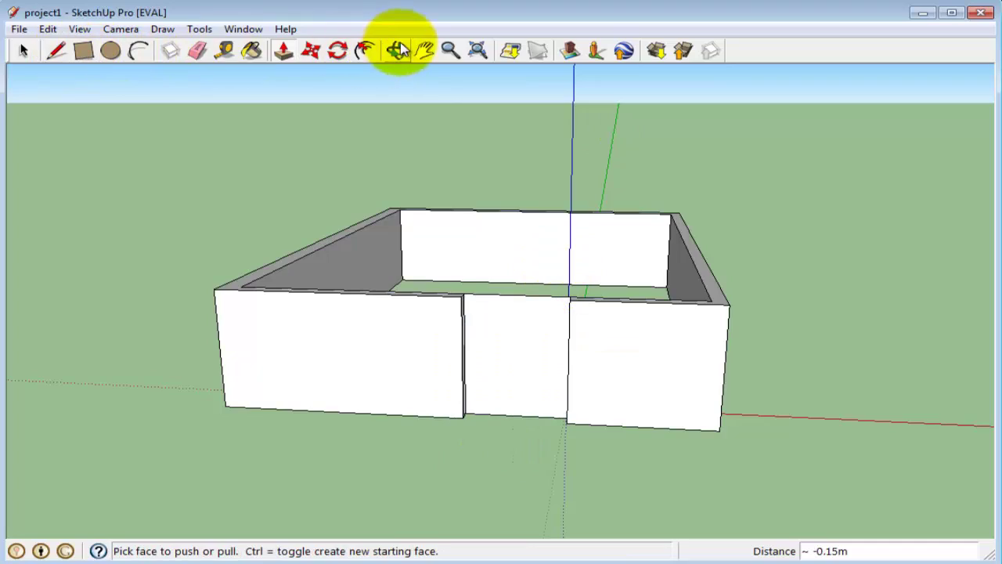
# Select the leftover doorway face in the wall and delete it.
pyautogui.click(397, 50)
pyautogui.moveTo(711, 213)
pyautogui.mouseDown()
pyautogui.moveTo(721, 246)
pyautogui.moveTo(578, 350)
pyautogui.moveTo(443, 385)
pyautogui.moveTo(262, 351)
pyautogui.moveTo(183, 286)
pyautogui.moveTo(217, 365)
pyautogui.moveTo(32, 123)
pyautogui.mouseUp()
pyautogui.click(22, 50)
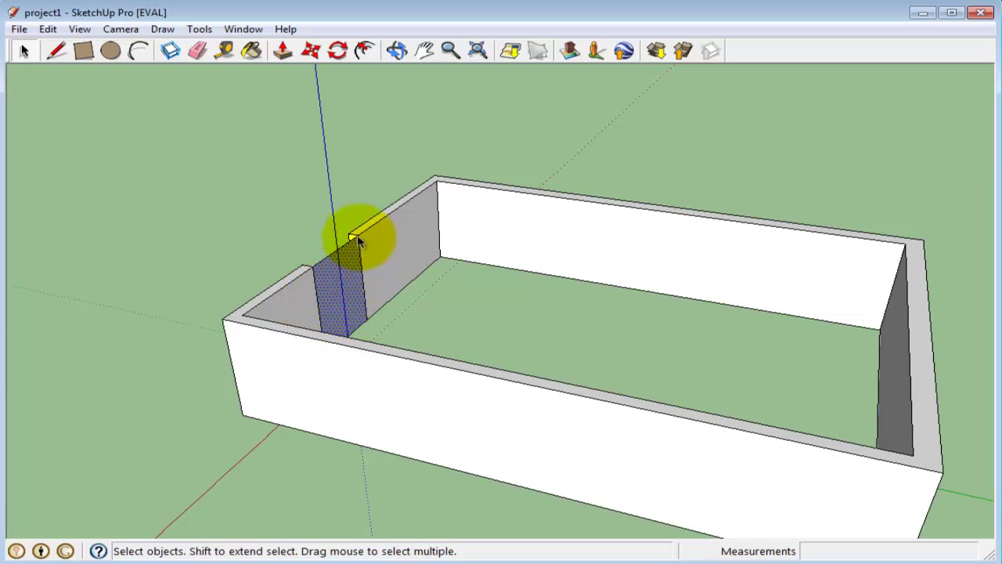
pyautogui.click(396, 50)
pyautogui.moveTo(362, 206)
pyautogui.mouseDown()
pyautogui.moveTo(336, 296)
pyautogui.moveTo(234, 300)
pyautogui.moveTo(376, 224)
pyautogui.mouseUp()
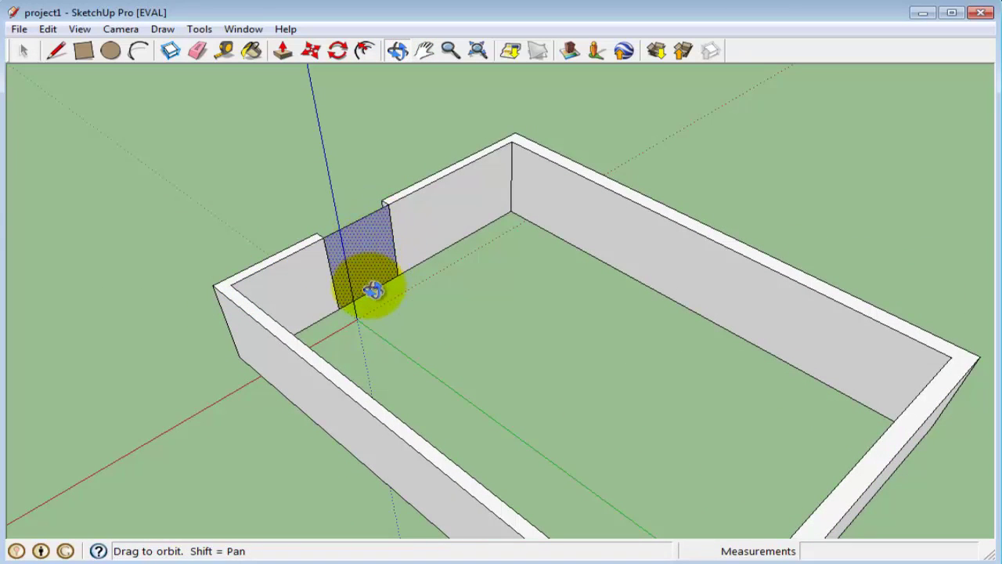
pyautogui.press('Delete')
pyautogui.moveTo(206, 224)
pyautogui.mouseDown()
pyautogui.moveTo(242, 273)
pyautogui.moveTo(600, 385)
pyautogui.moveTo(779, 321)
pyautogui.moveTo(493, 246)
pyautogui.moveTo(566, 269)
pyautogui.moveTo(562, 308)
pyautogui.mouseUp()
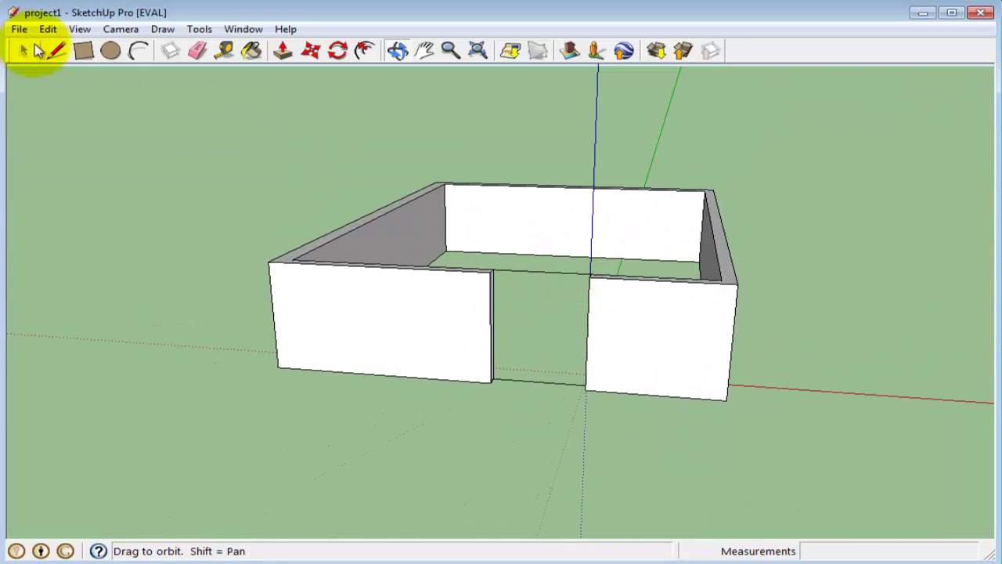
# Select the leftover doorway edge lines and delete them, leaving a clean opening.
pyautogui.click(22, 52)
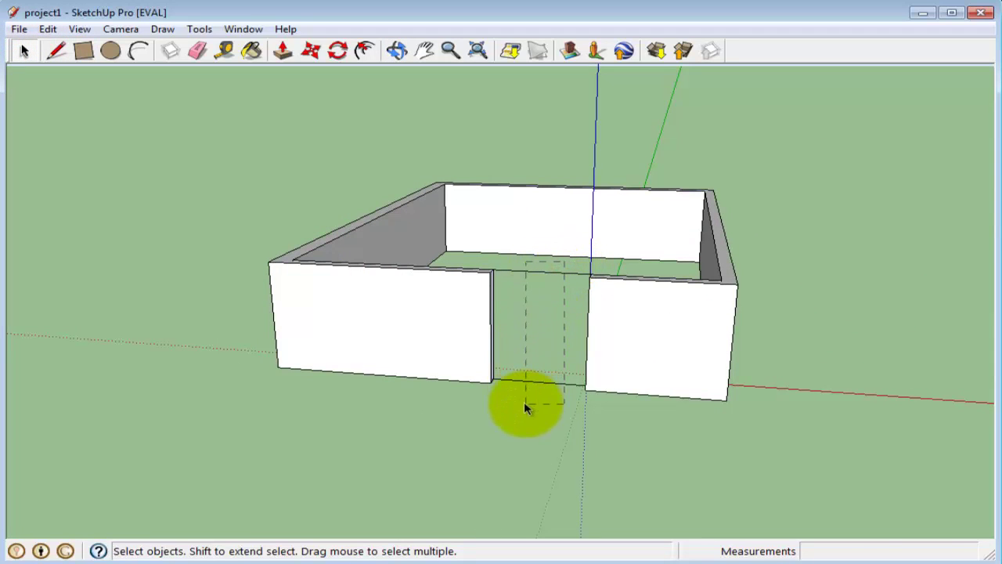
pyautogui.moveTo(524, 401); pyautogui.dragTo(524, 400)
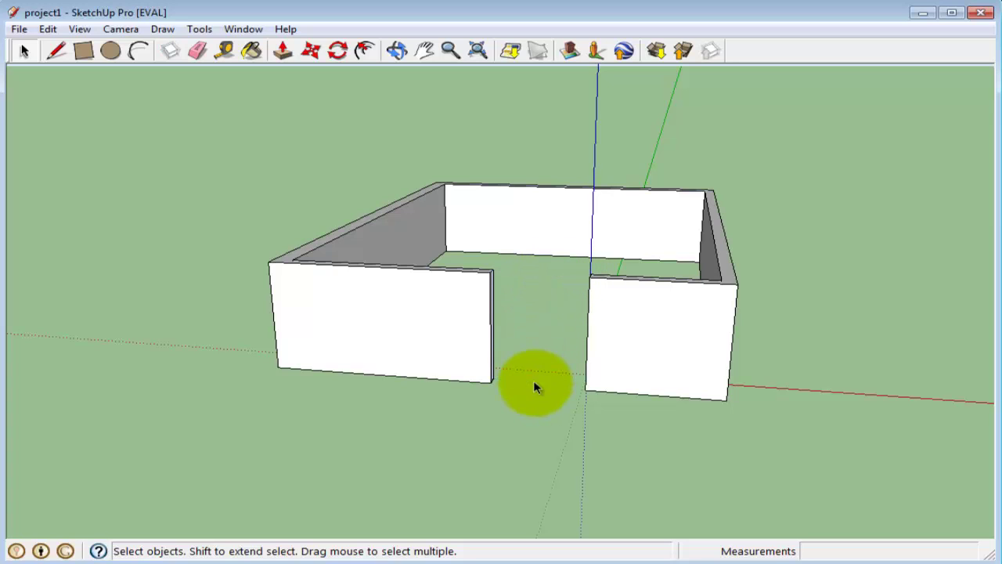
pyautogui.press('Delete')
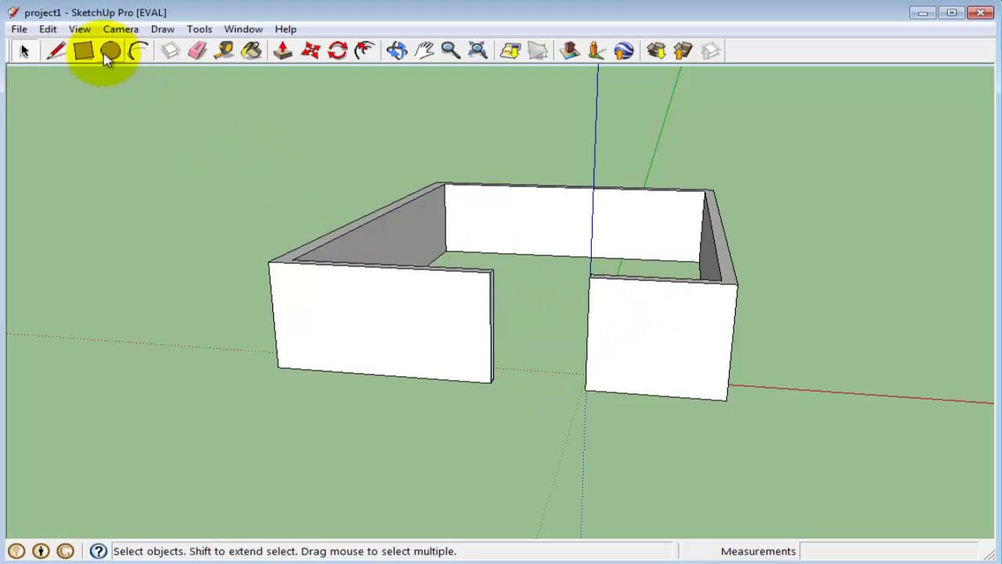
pyautogui.moveTo(642, 383); pyautogui.dragTo(651, 361, button='middle')
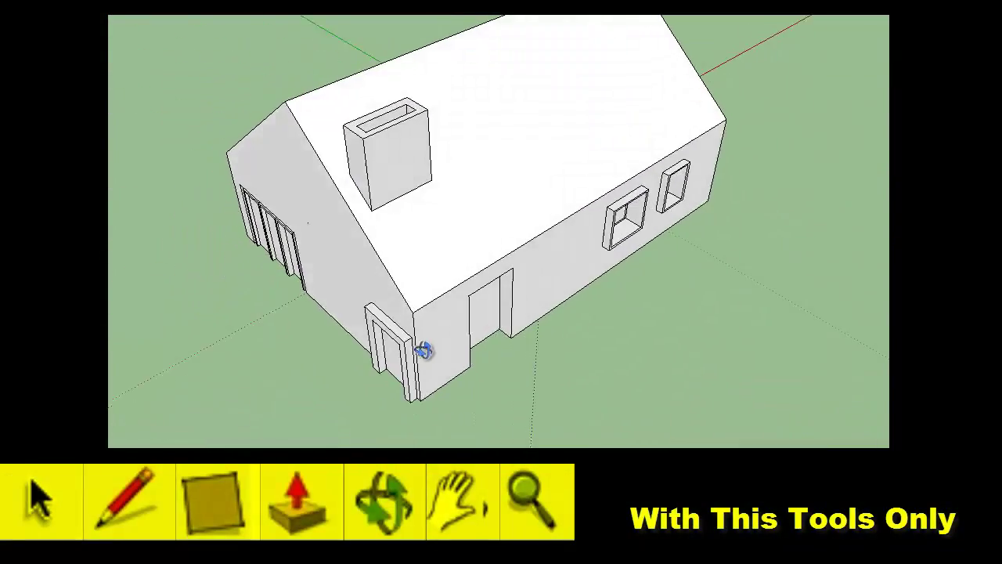
# Orbit around the example house with its chimney, windows and doors.
pyautogui.moveTo(349, 343)
pyautogui.mouseDown()
pyautogui.moveTo(281, 222)
pyautogui.moveTo(280, 152)
pyautogui.moveTo(310, 240)
pyautogui.moveTo(416, 317)
pyautogui.moveTo(555, 300)
pyautogui.moveTo(687, 228)
pyautogui.moveTo(796, 144)
pyautogui.moveTo(619, 327)
pyautogui.moveTo(320, 313)
pyautogui.moveTo(164, 201)
pyautogui.moveTo(718, 299)
pyautogui.moveTo(432, 385)
pyautogui.moveTo(290, 342)
pyautogui.moveTo(201, 150)
pyautogui.moveTo(599, 182)
pyautogui.mouseUp()
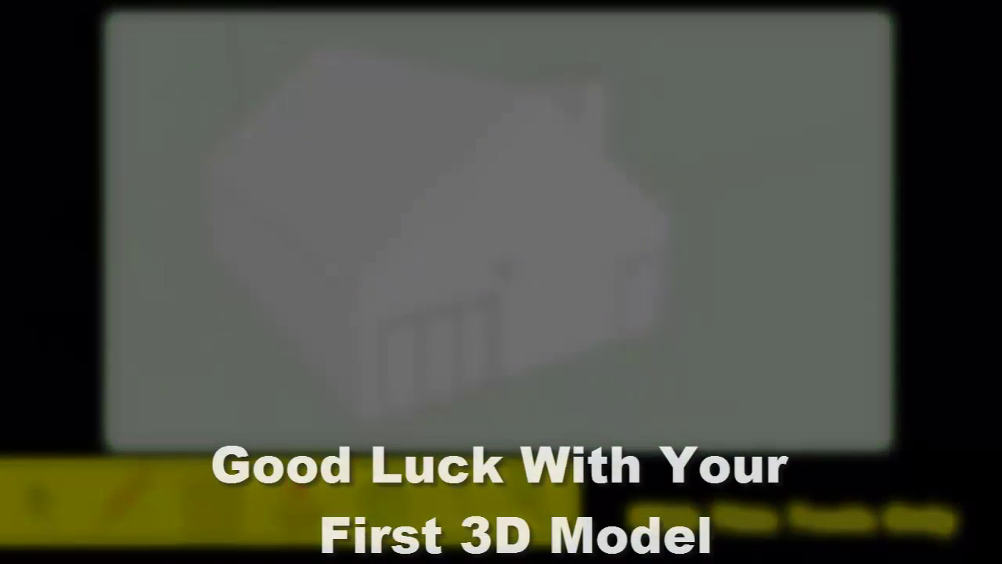